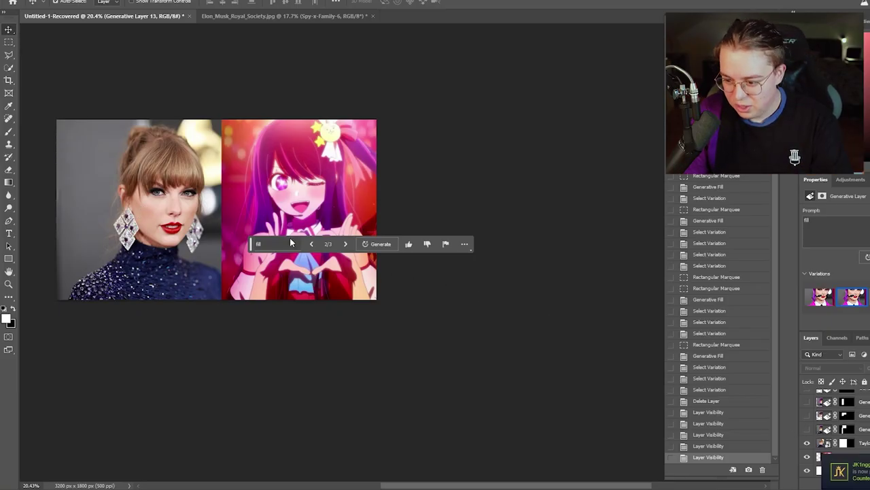
- Move the floating generative prompt bar off the artwork to above the canvas
scroll(288, 240, up, 1)
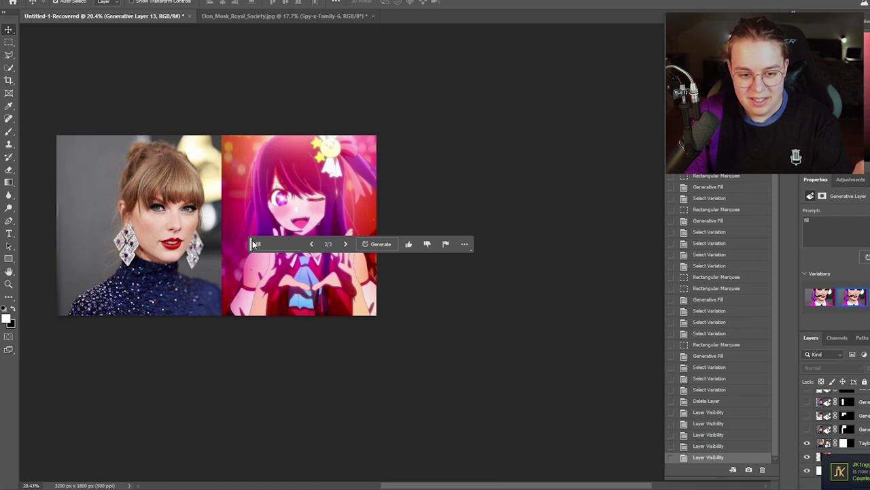
drag(253, 246, 155, 109)
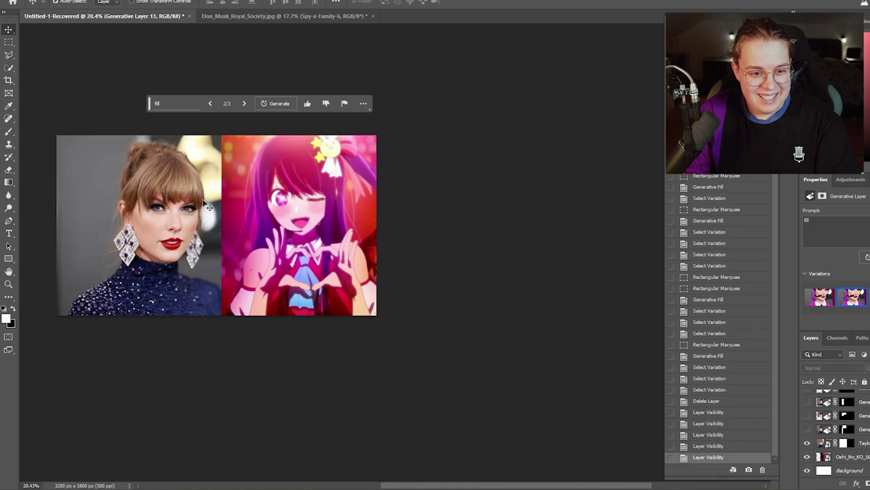
- Zoom in on the woman's portrait and select both eyes with elliptical marquees
click(179, 106)
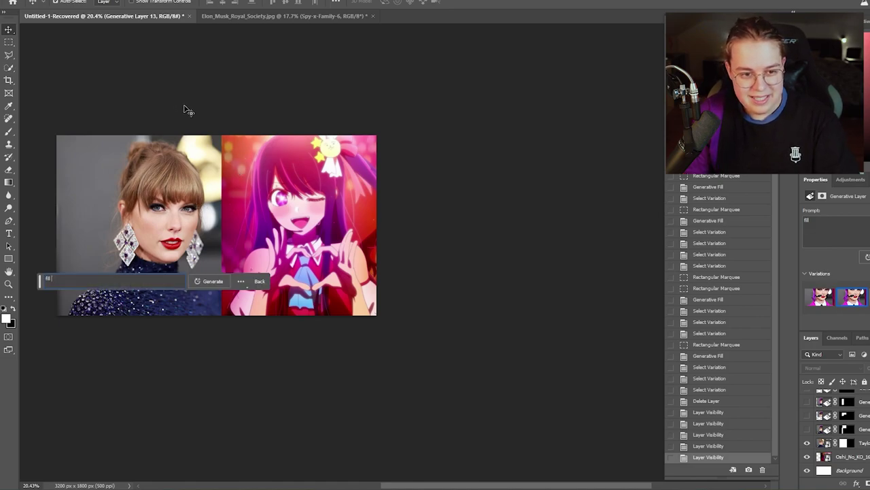
click(163, 210)
scroll(160, 211, up, 6)
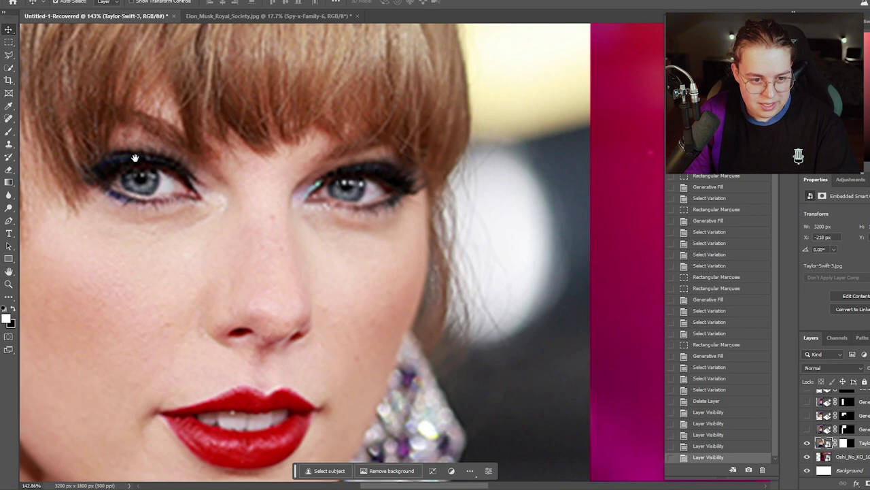
drag(135, 158, 168, 134)
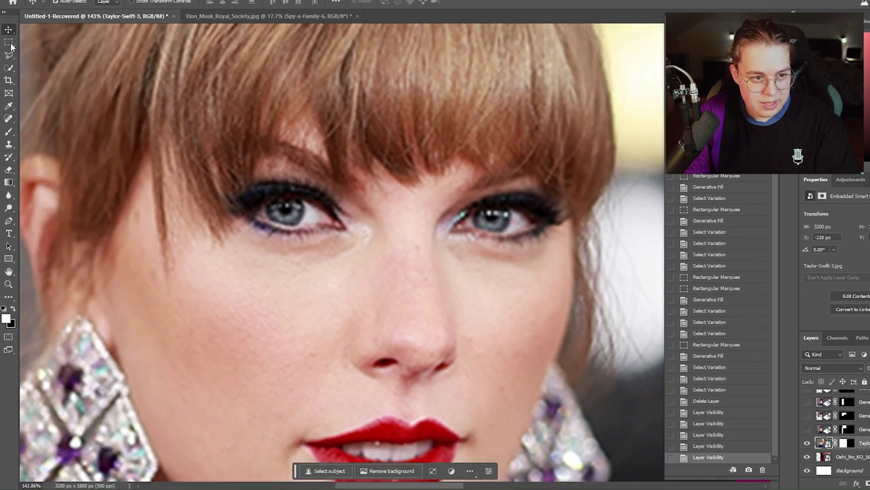
drag(11, 46, 40, 52)
drag(257, 181, 312, 233)
drag(467, 197, 522, 244)
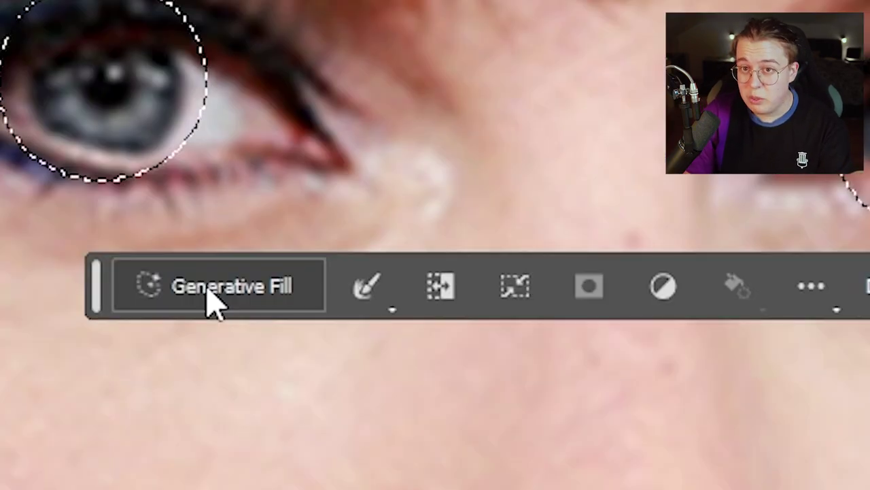
- Generative Fill the selected eyes with the prompt 'pink eye'
click(310, 263)
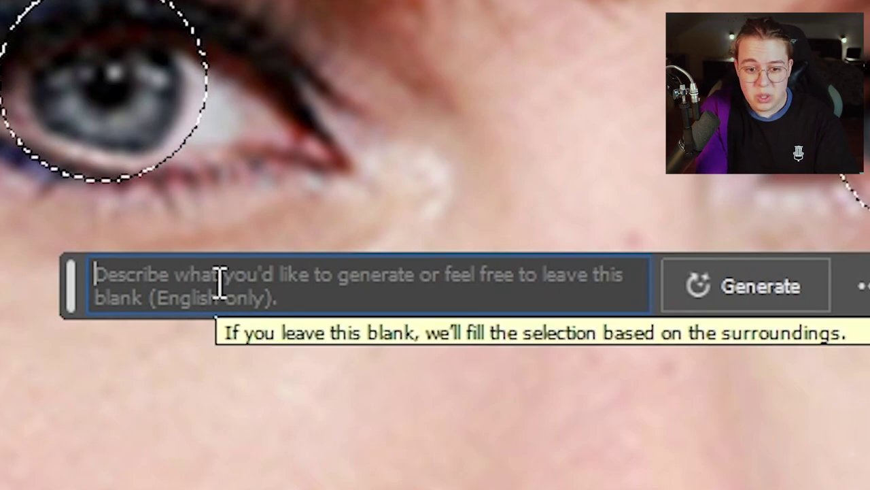
text(p)
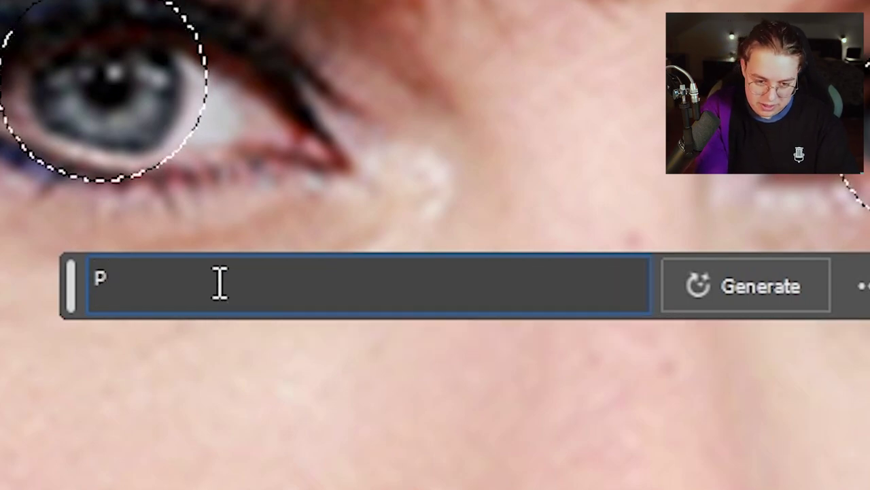
text(ink eye)
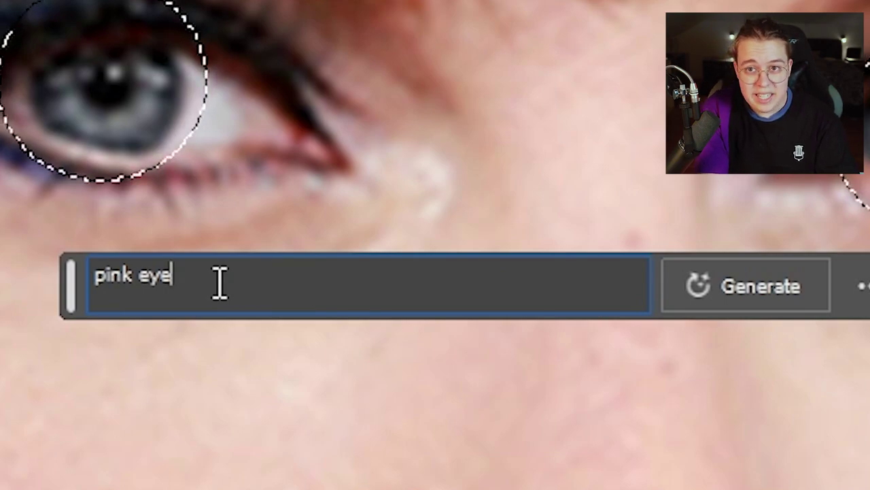
key(Return)
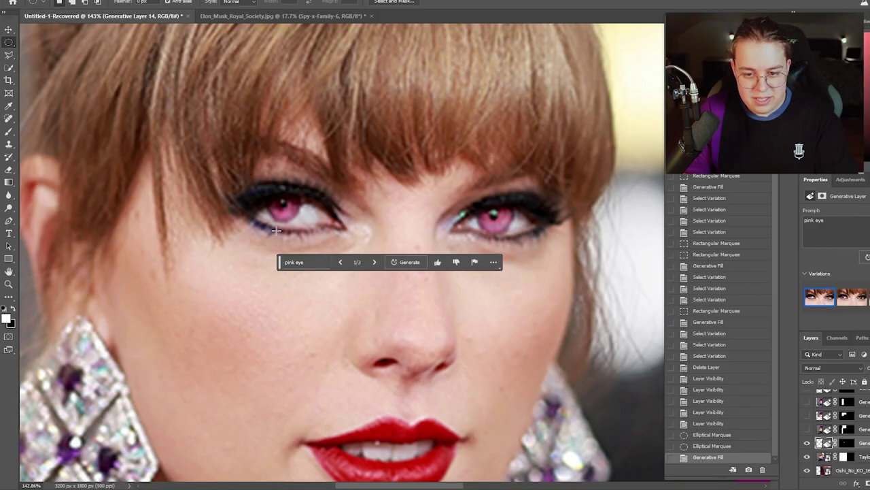
scroll(276, 231, down, 6)
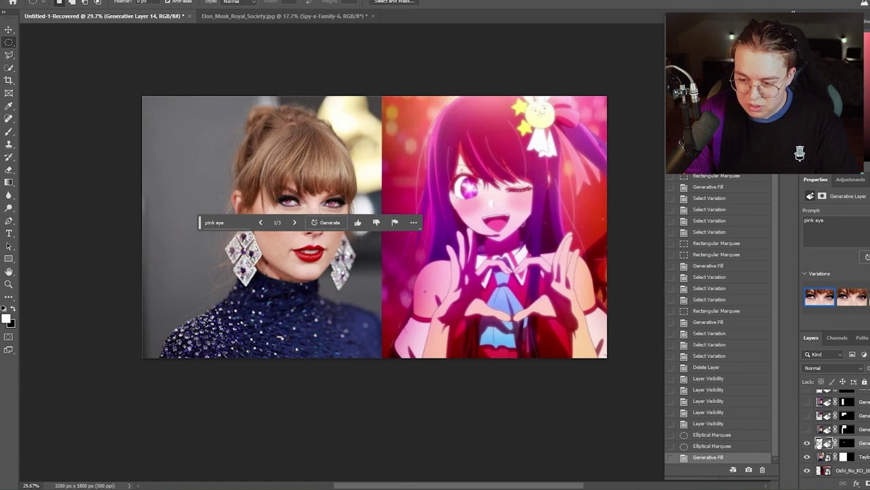
- Hide the pink-eye layer and briefly preview the purple hair and bangs layers
click(808, 442)
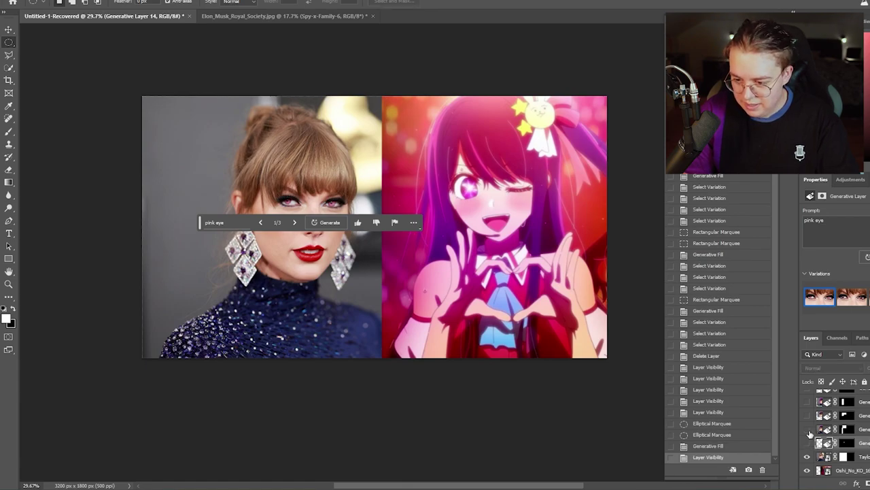
click(807, 430)
click(807, 429)
scroll(813, 427, up, 1)
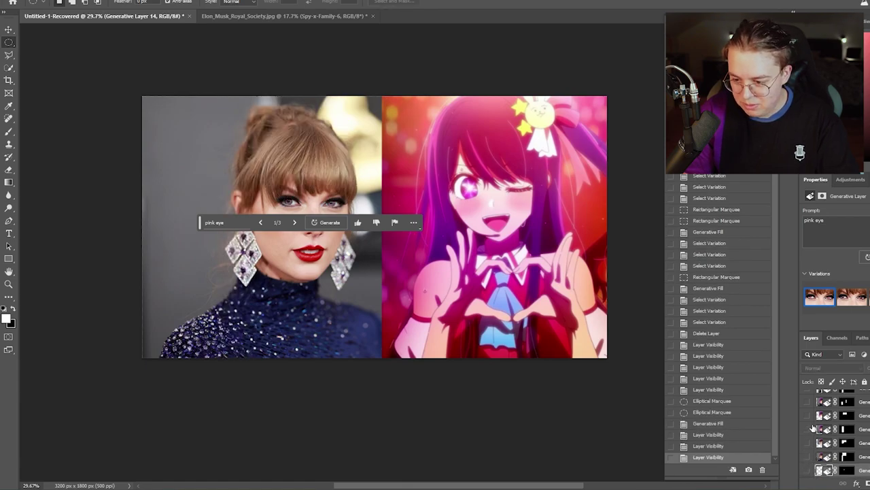
click(807, 415)
click(809, 417)
scroll(797, 424, down, 1)
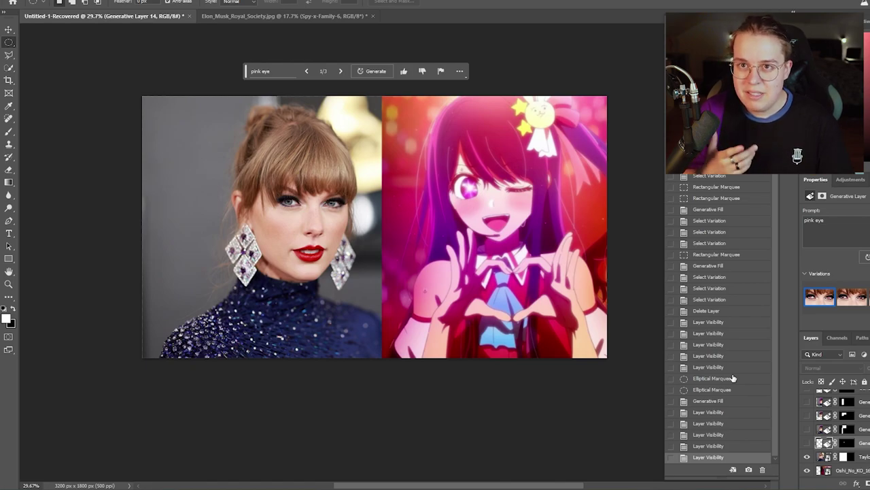
- Turn on the purple hair variations covering the whole hair, and bring back the pink eyes
click(805, 416)
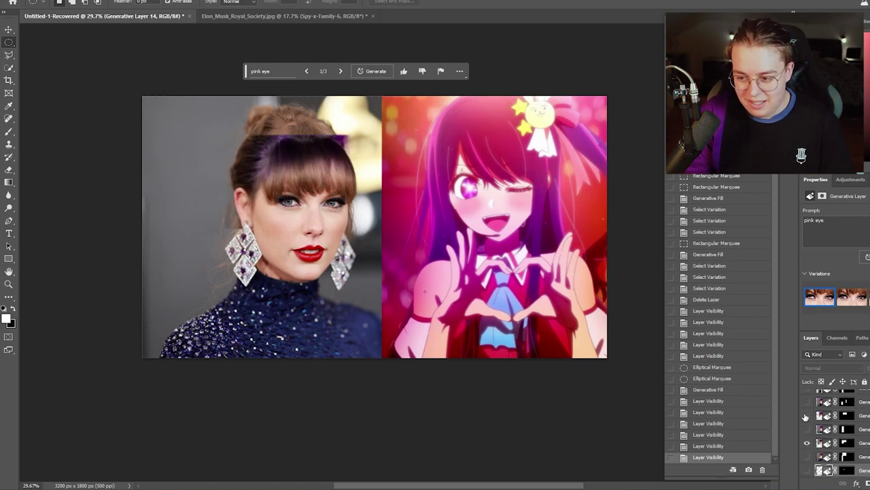
click(807, 430)
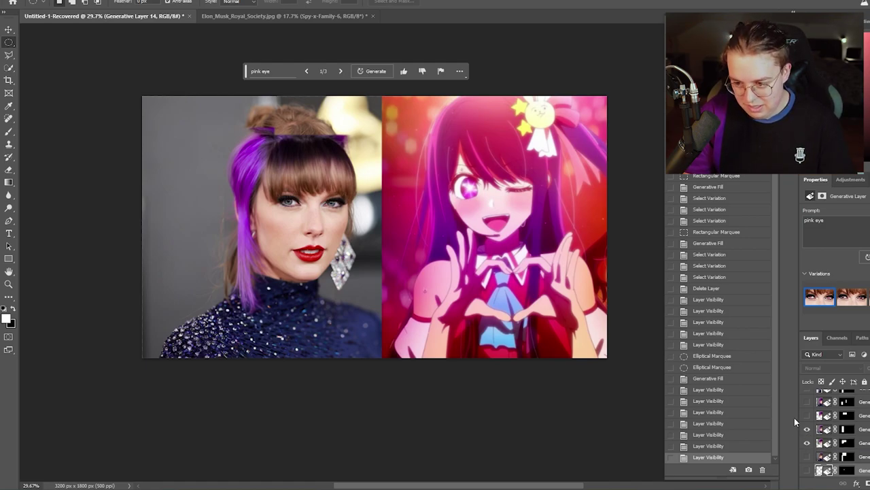
click(807, 415)
scroll(809, 429, up, 1)
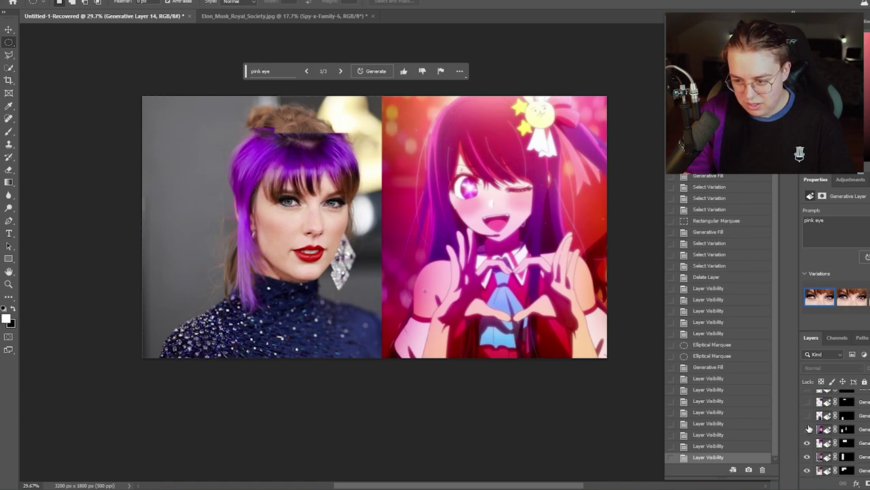
click(808, 428)
click(808, 429)
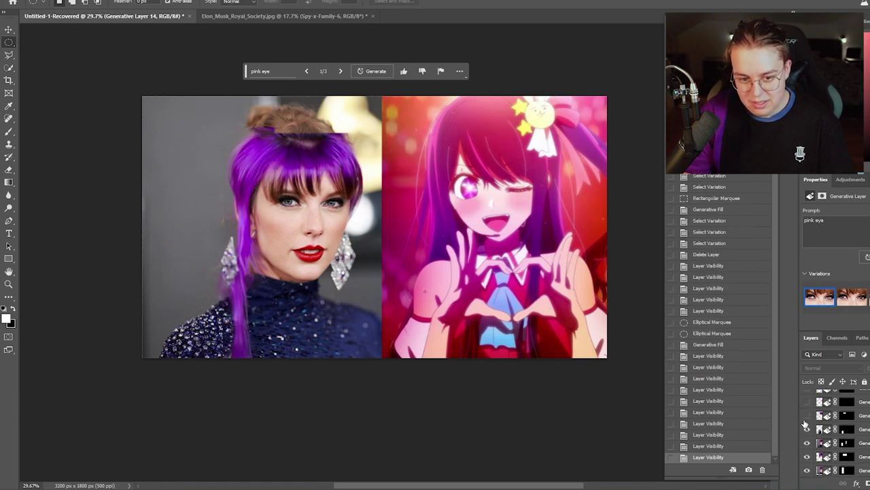
click(807, 416)
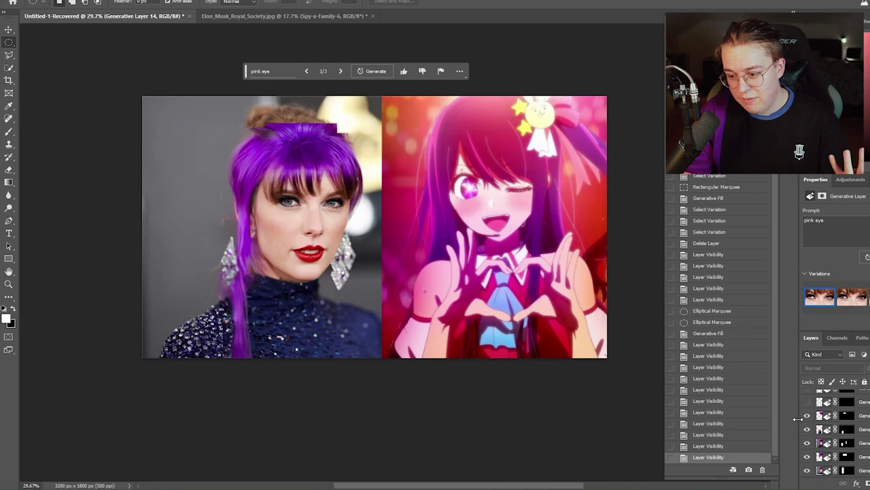
click(808, 415)
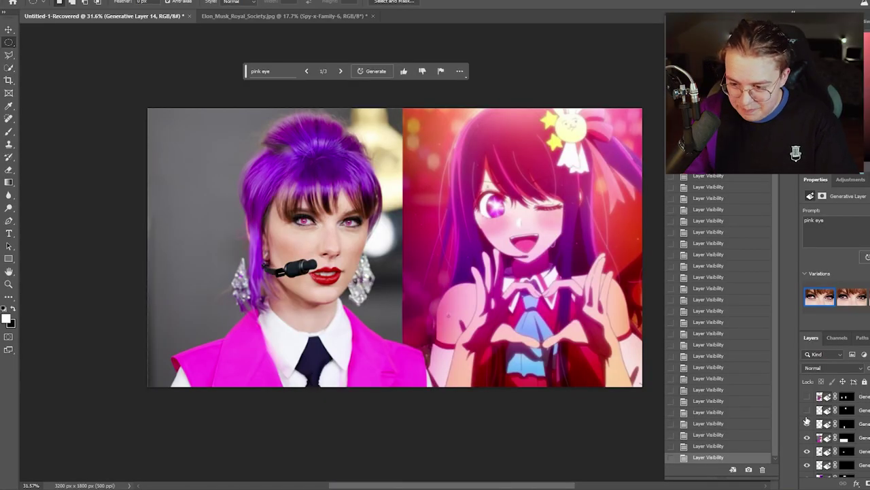
- Show the pink hair bow and full headset layers, then switch to the Spy×Family document
click(808, 411)
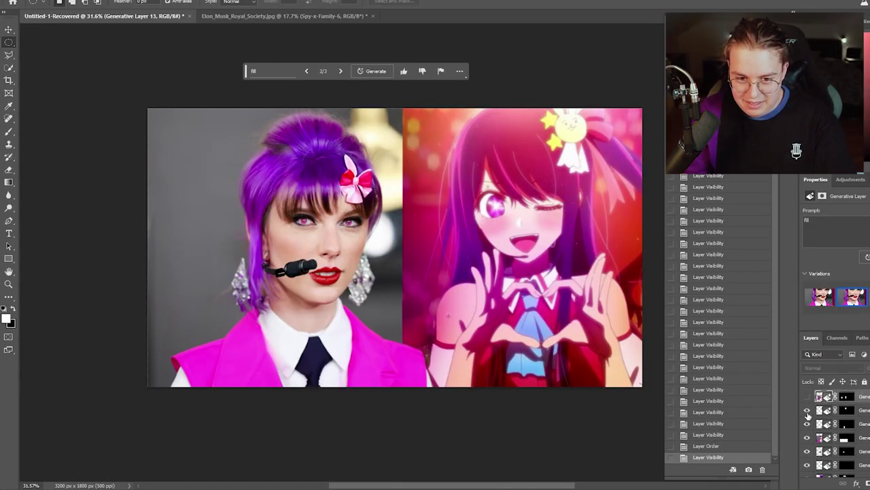
click(808, 397)
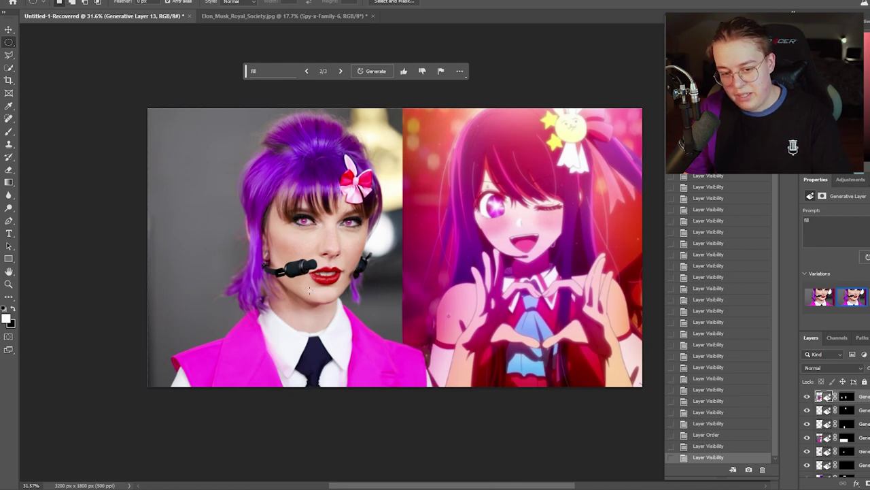
scroll(349, 280, up, 6)
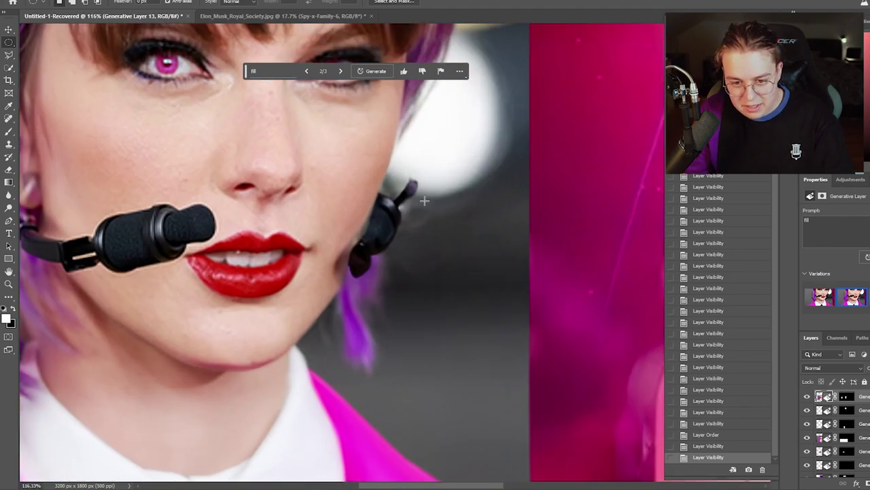
scroll(419, 216, down, 6)
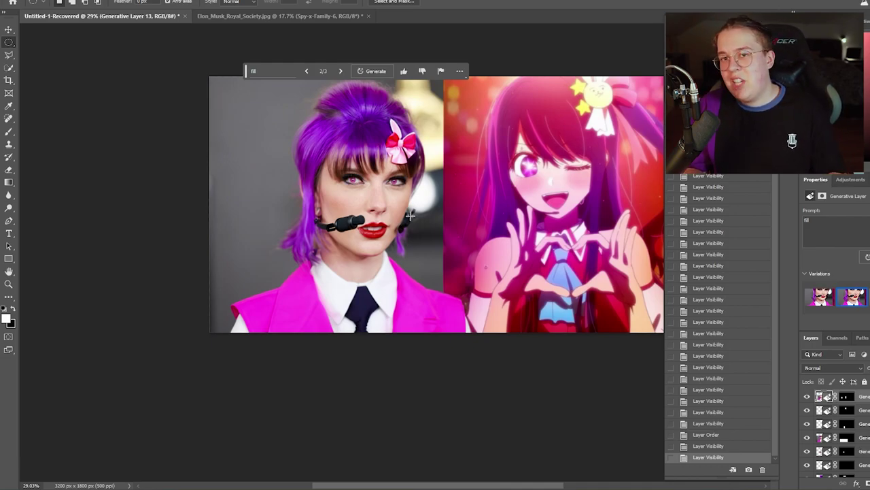
scroll(410, 214, right, 3)
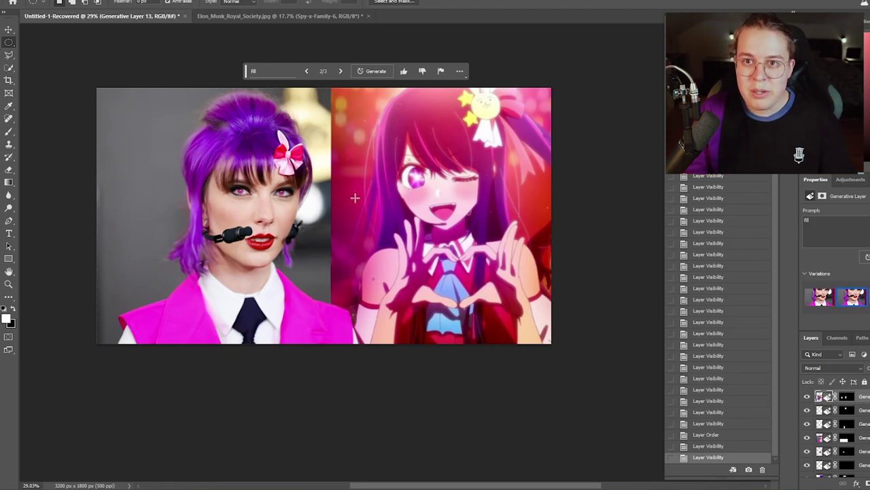
click(248, 17)
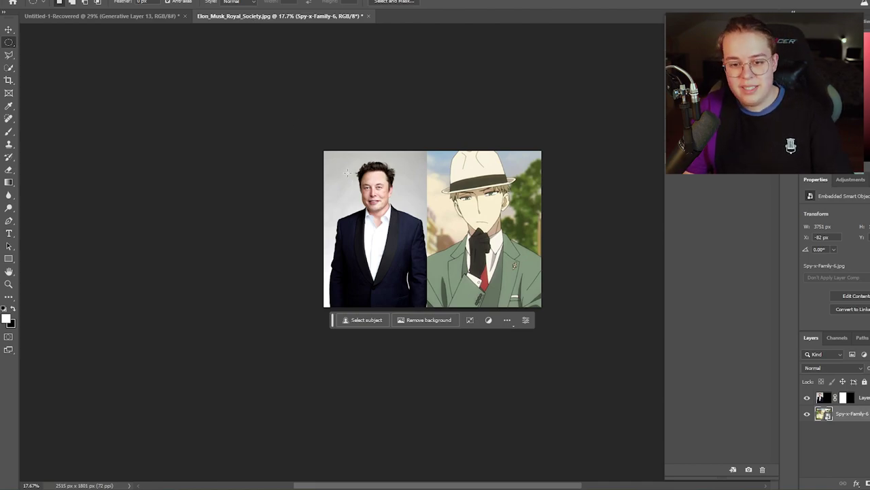
- Frame the man's photo and select an oval area over his head
scroll(606, 343, up, 5)
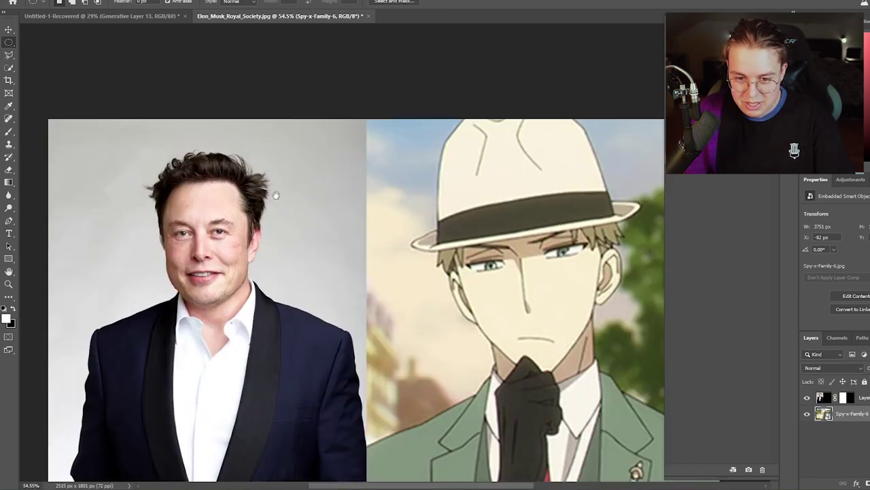
drag(605, 344, 524, 328)
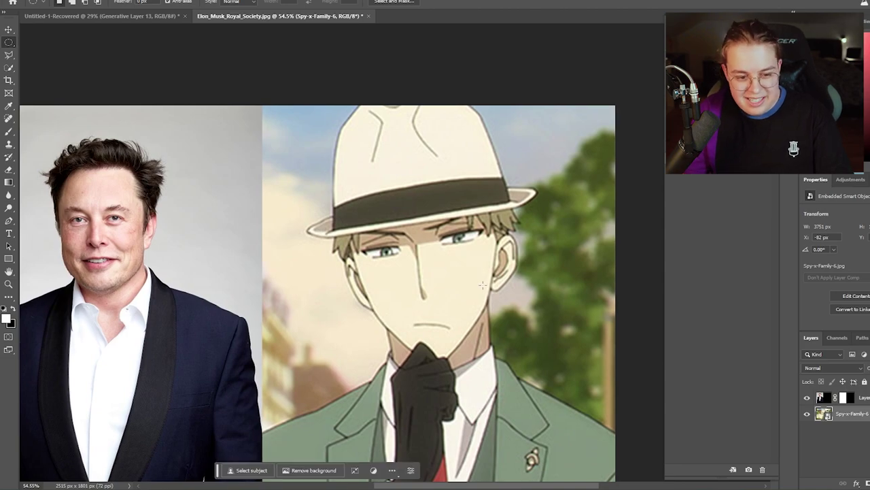
scroll(301, 334, up, 1)
drag(196, 173, 307, 248)
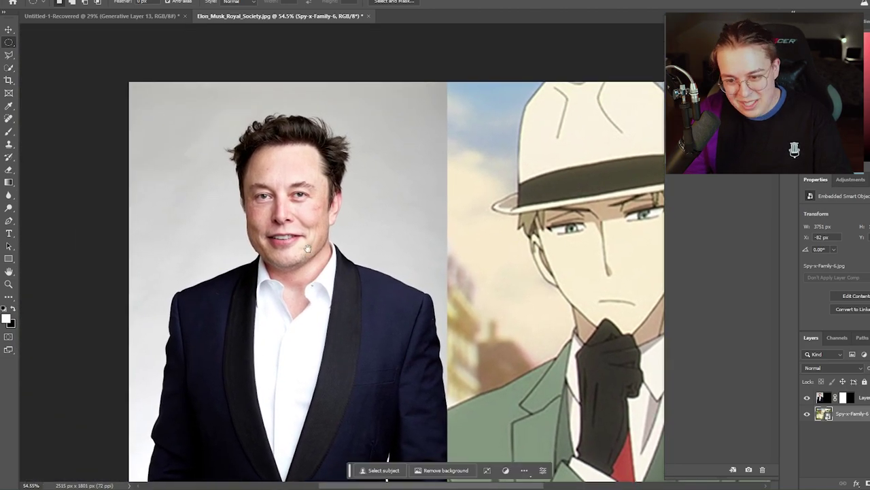
drag(322, 189, 291, 200)
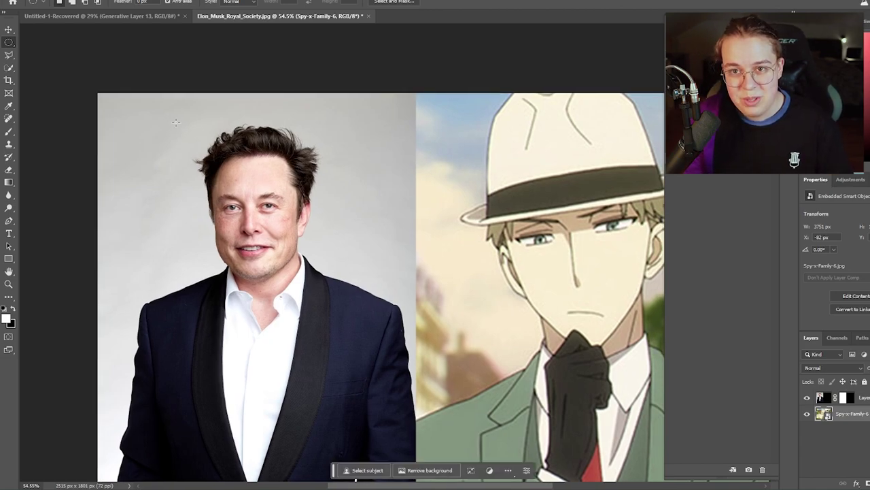
drag(176, 122, 347, 200)
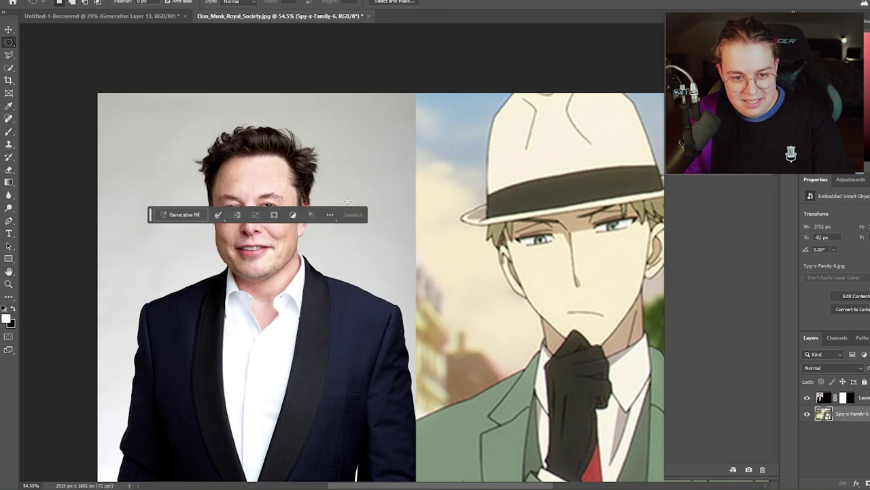
- Generate a beige fedora hat on the head area and settle on variation 1/3
click(188, 214)
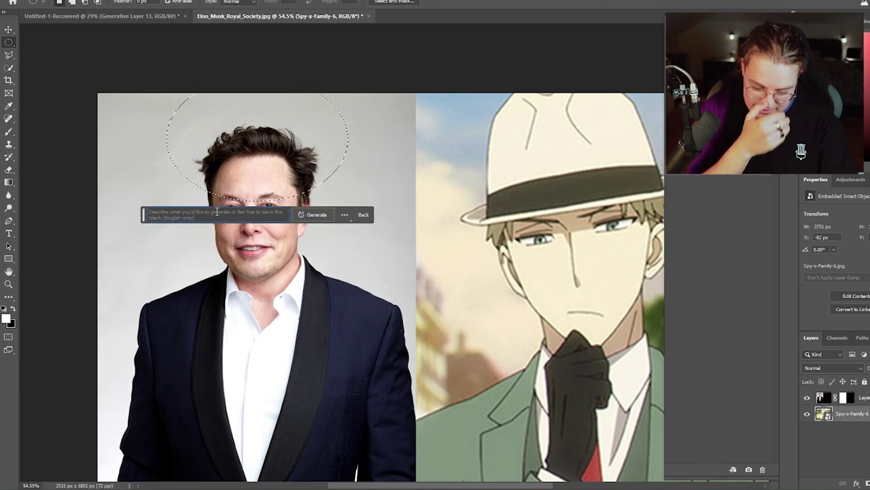
text(beige hat)
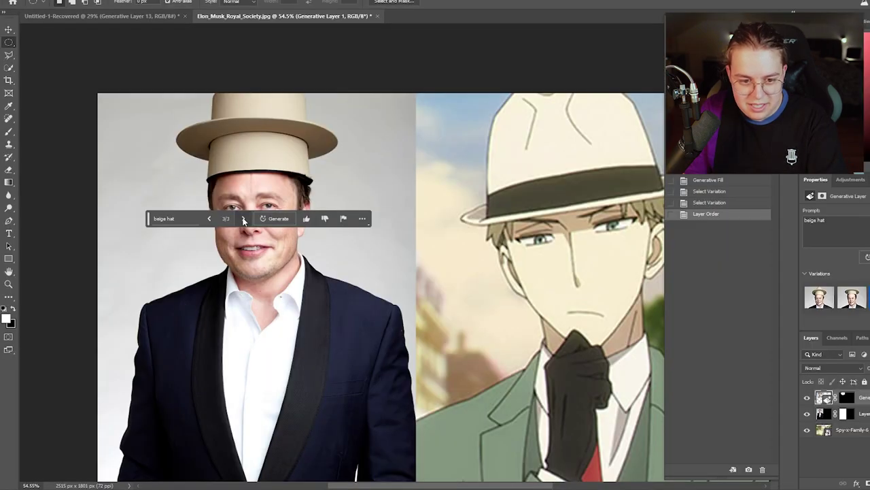
click(247, 217)
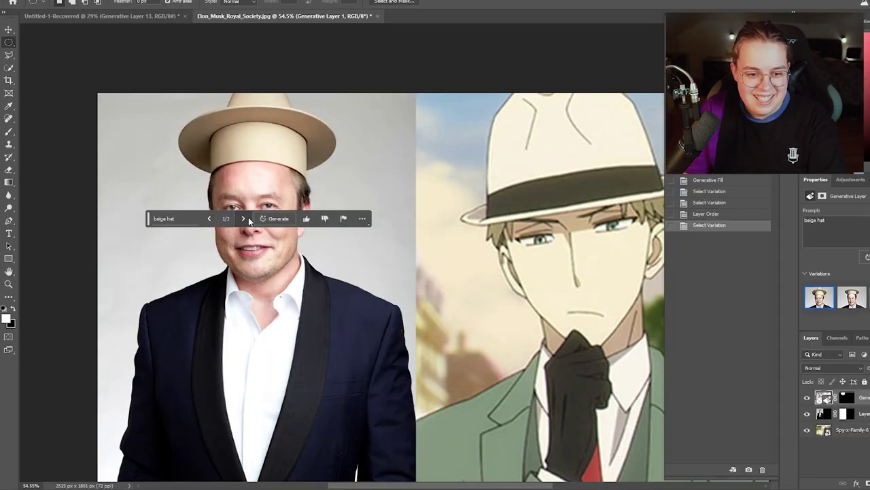
click(248, 216)
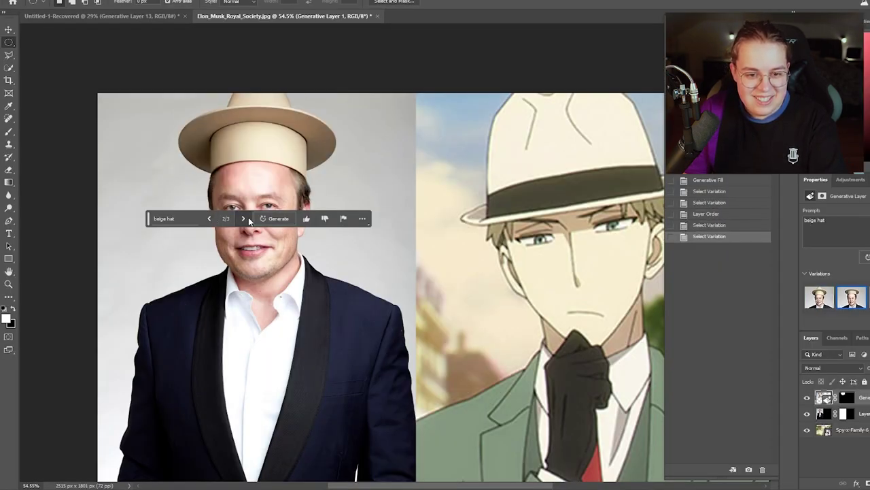
click(209, 219)
click(209, 219)
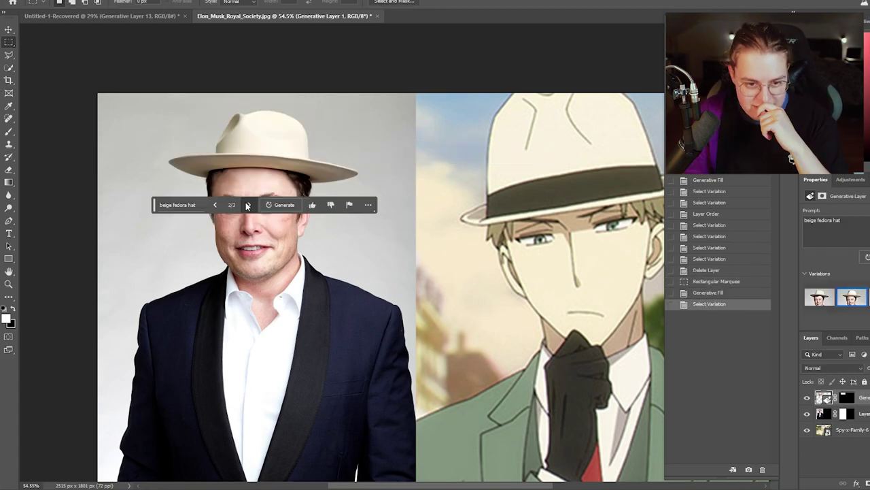
click(215, 204)
click(215, 205)
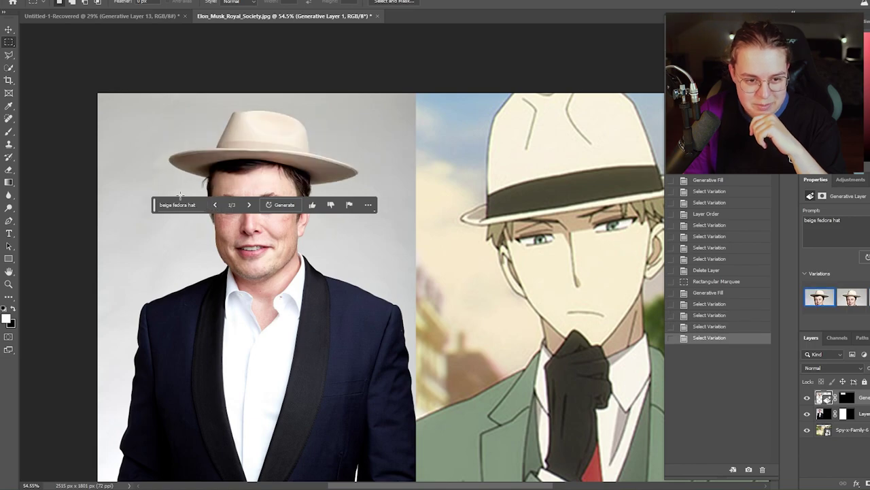
drag(147, 201, 180, 196)
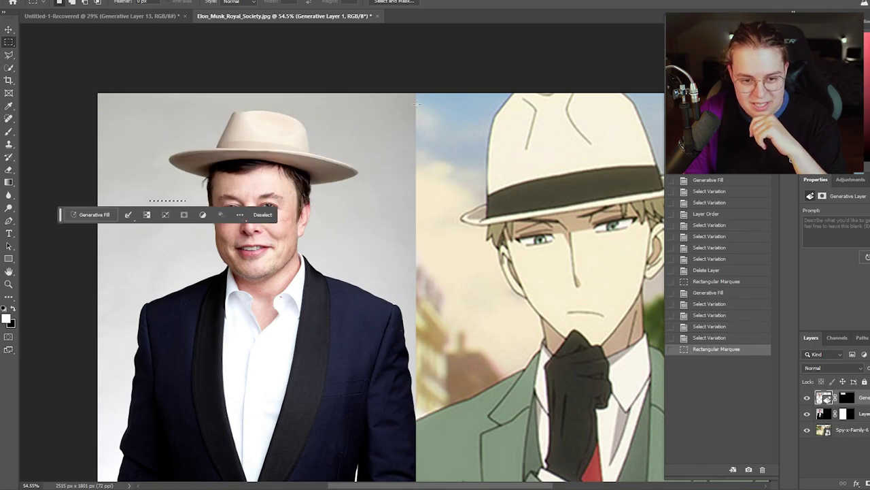
- Select the suit and generate 'green suits', regenerating until a dark green variation is chosen
click(366, 134)
scroll(362, 217, down, 3)
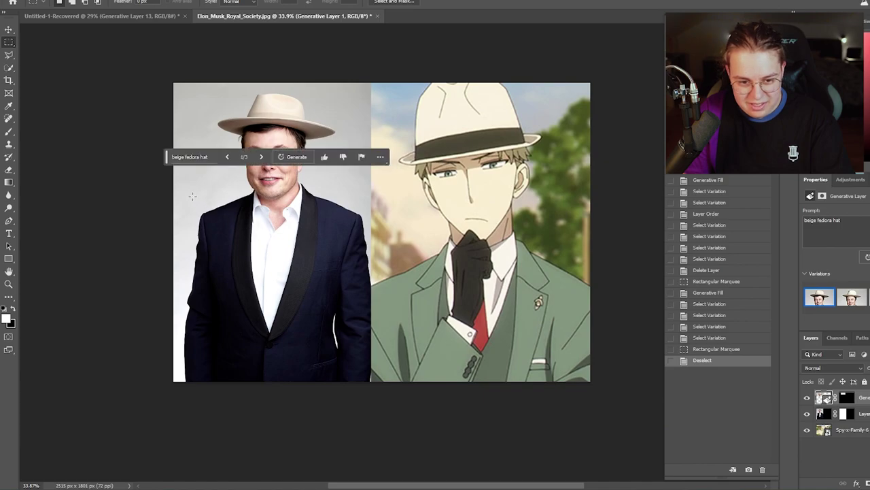
drag(193, 196, 371, 385)
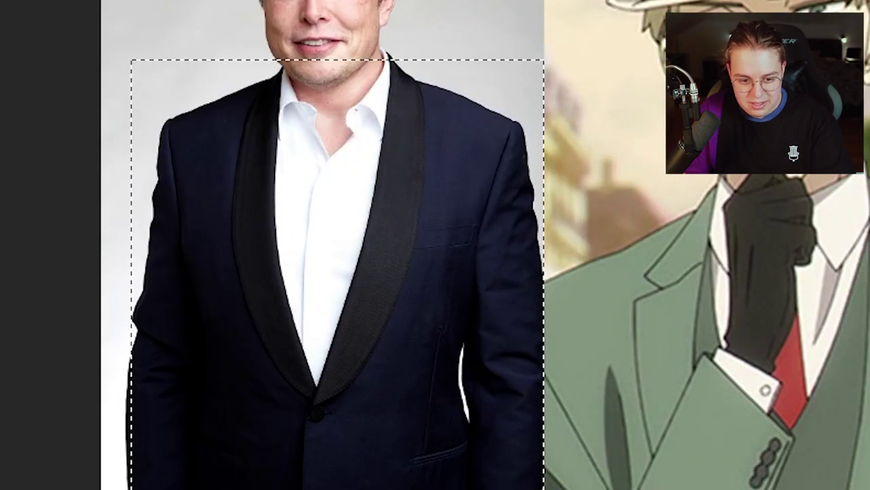
text(green suit)
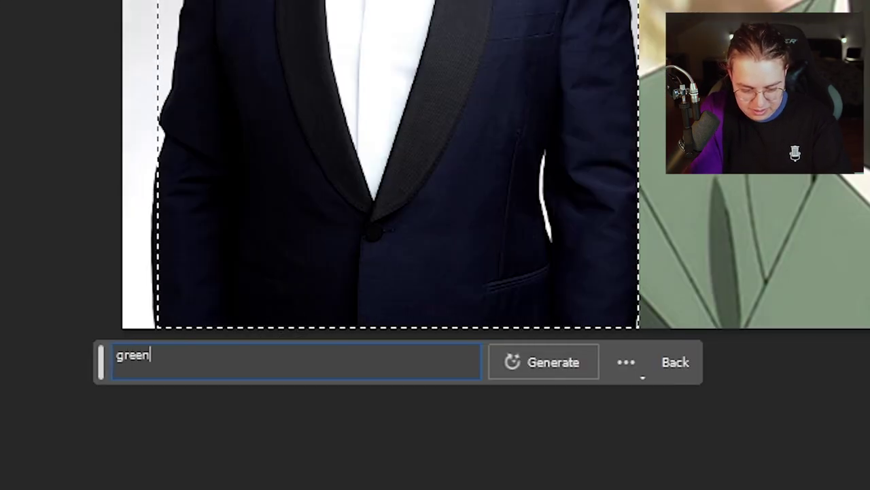
text(s)
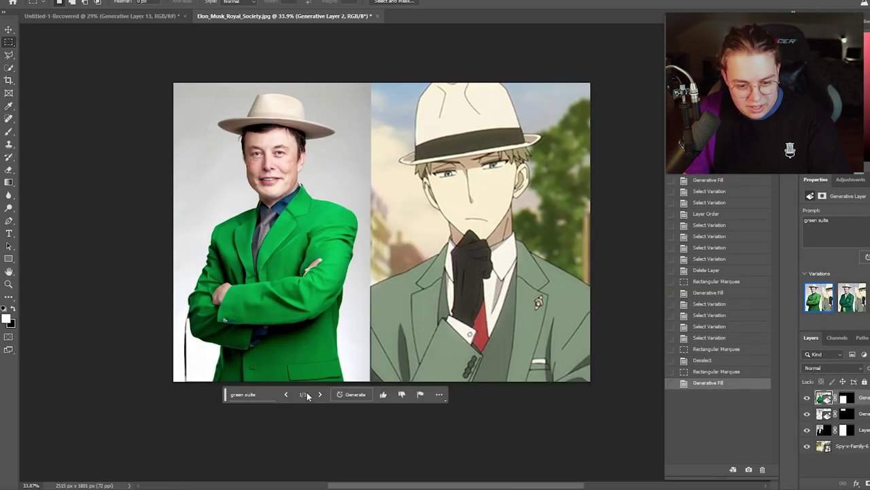
click(319, 395)
click(318, 395)
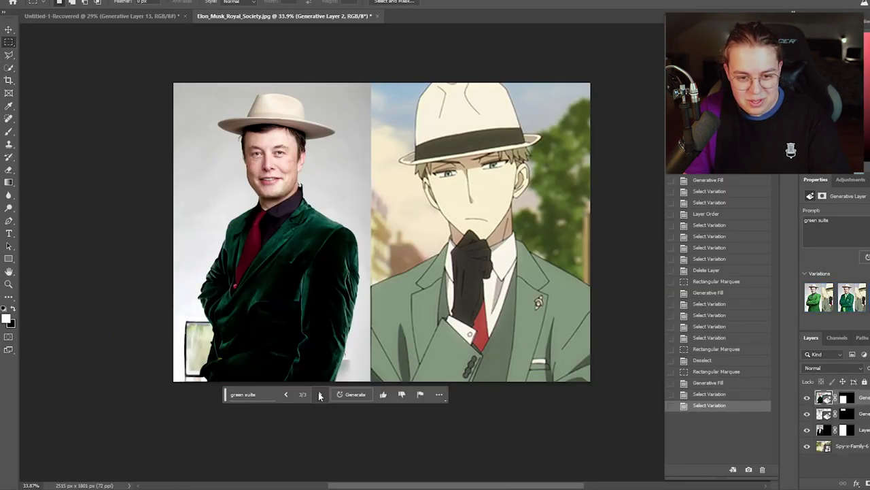
click(317, 394)
click(317, 394)
click(315, 393)
click(350, 397)
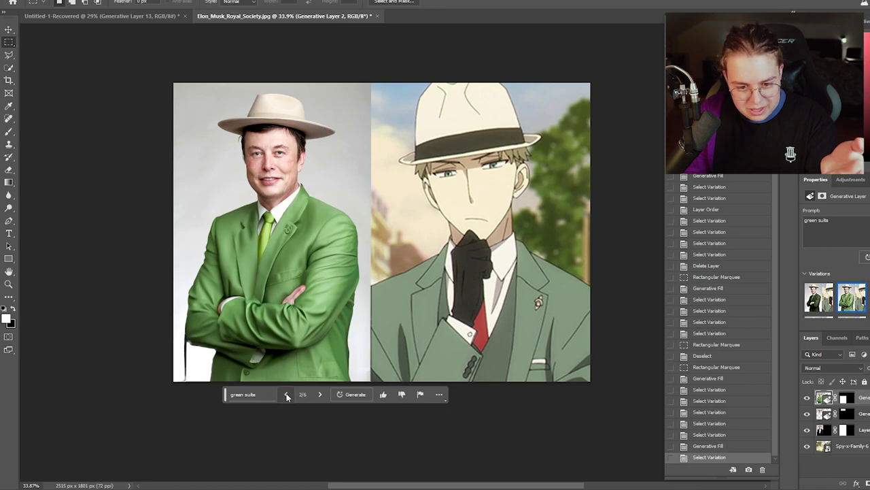
click(320, 394)
click(286, 395)
click(285, 394)
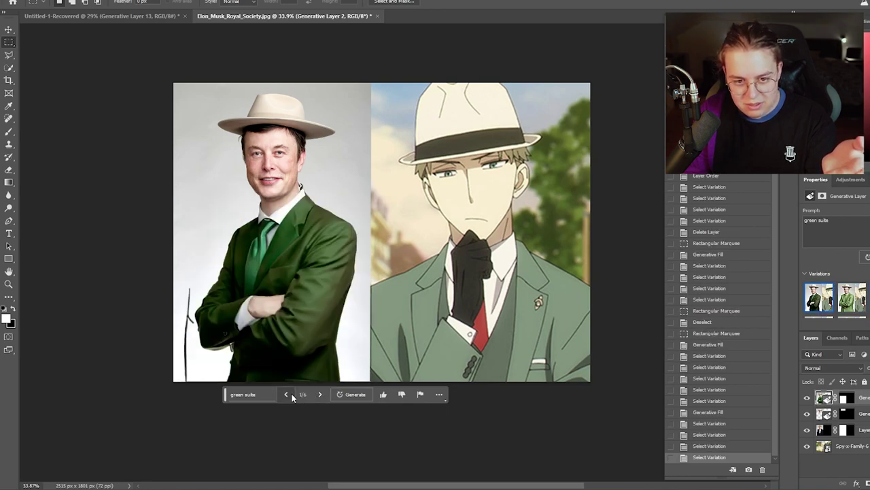
- Generate a 'red tie' over the tie area, pick variation 3/3, then select the folded hand
drag(245, 225, 278, 294)
click(178, 308)
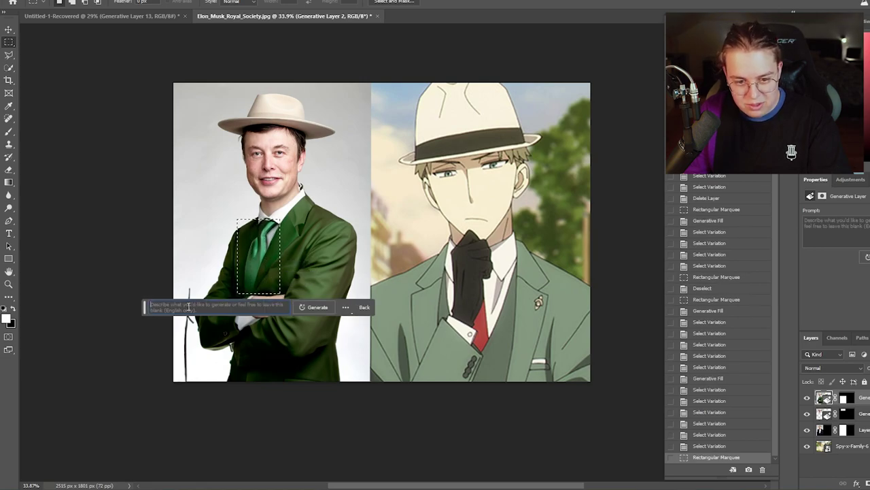
text(red tie)
key(Return)
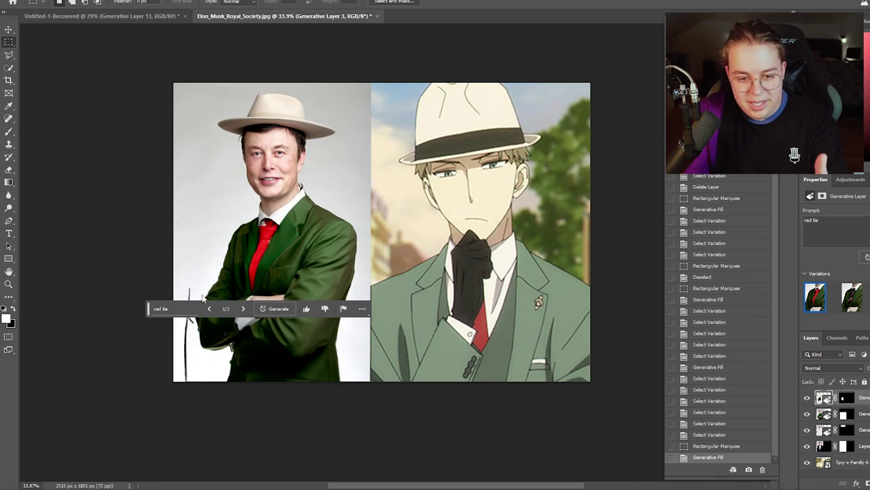
click(245, 307)
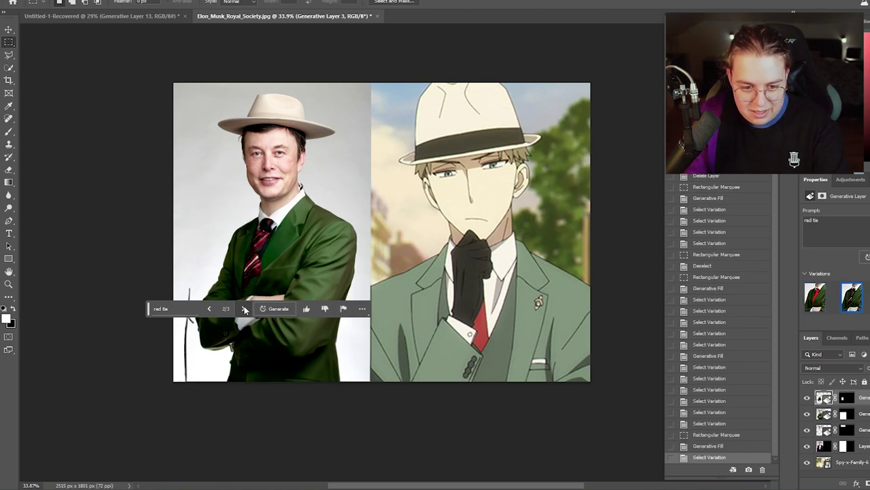
click(245, 307)
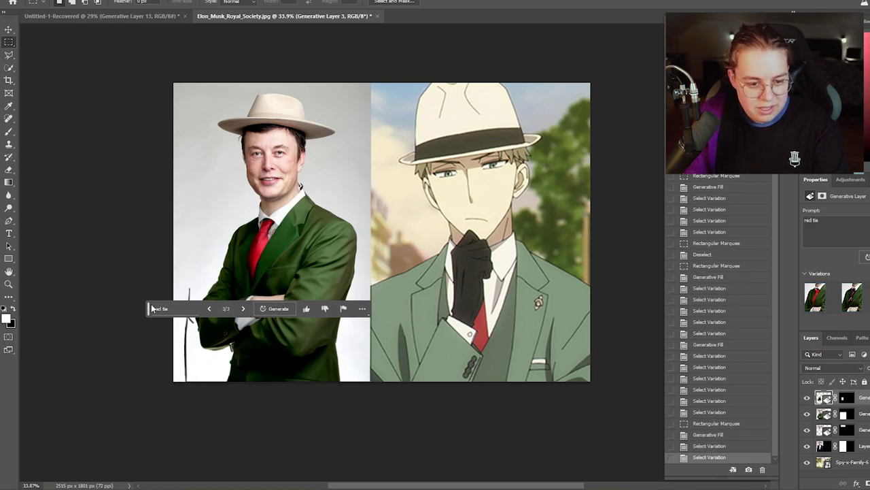
drag(152, 308, 194, 171)
mouse_move(249, 294)
mouse_down()
mouse_move(294, 302)
mouse_move(295, 324)
mouse_up()
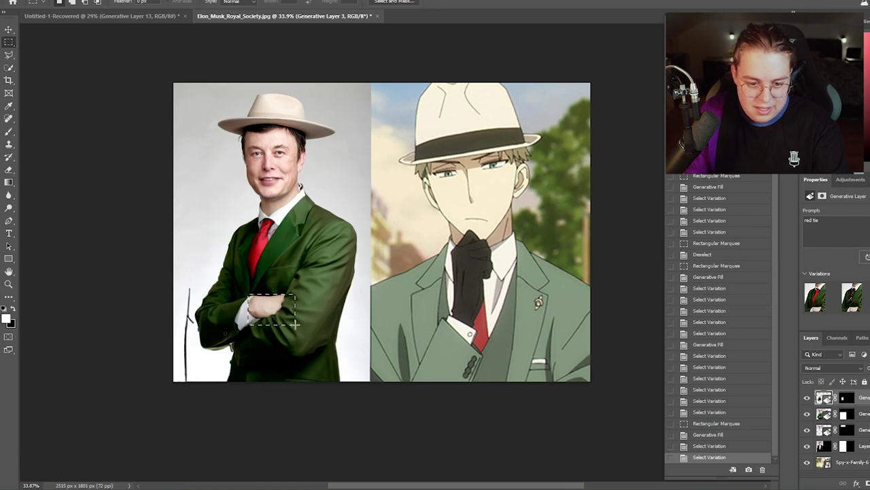
- Generate a 'black glove' over the selected hand and choose variation 3/3
click(197, 339)
text(black glov)
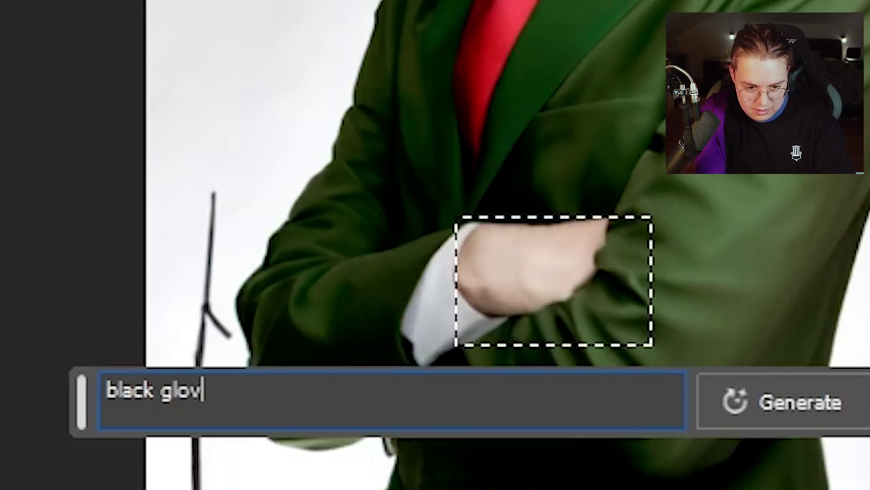
text(e)
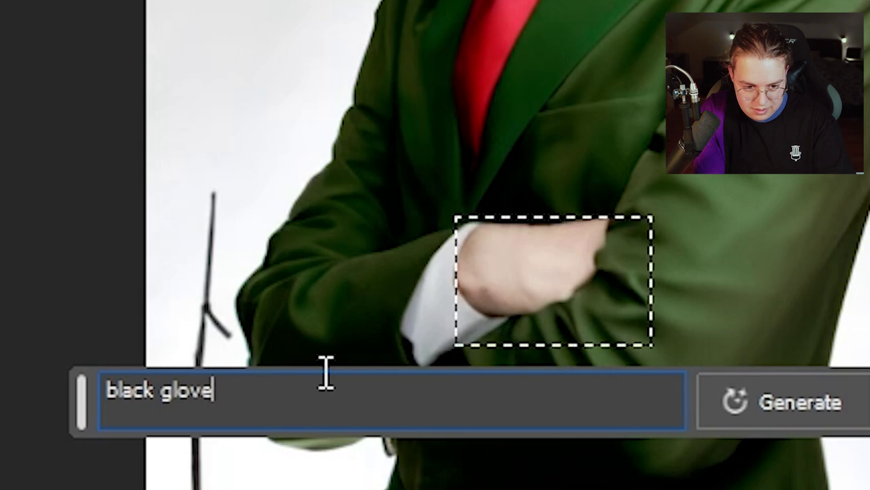
key(Return)
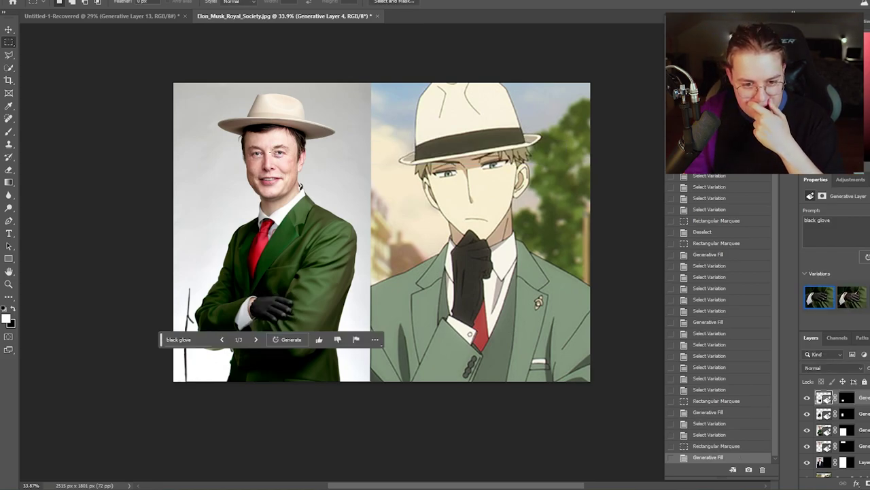
click(256, 339)
click(256, 339)
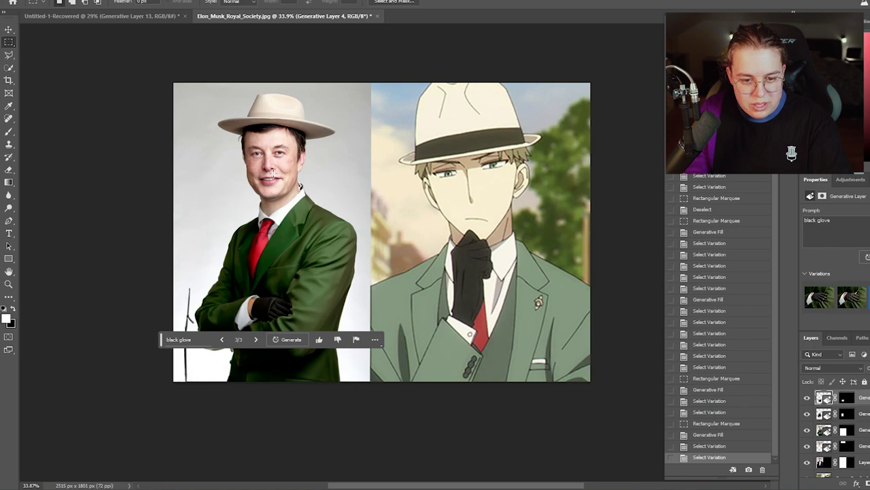
scroll(276, 135, up, 5)
scroll(266, 245, up, 5)
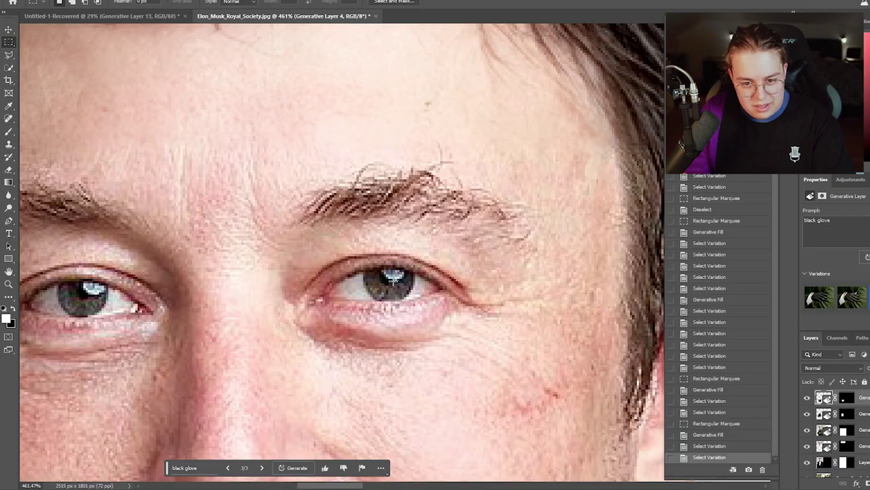
drag(364, 231, 439, 279)
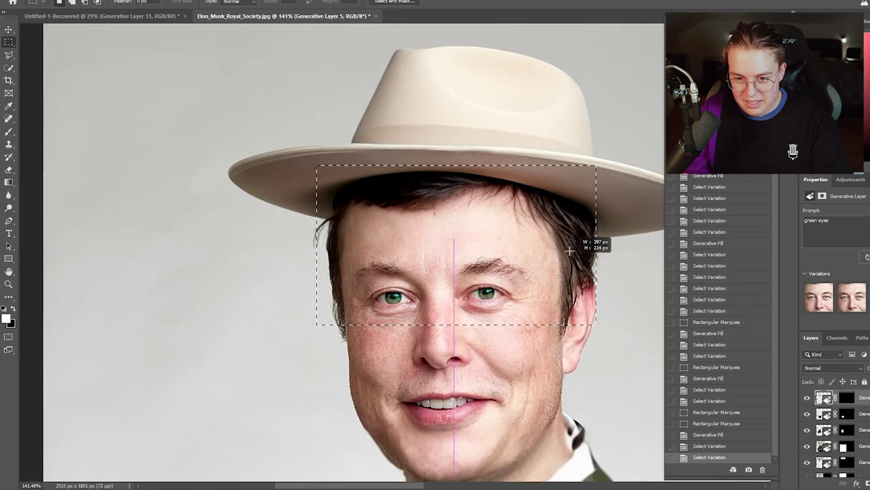
drag(581, 241, 509, 212)
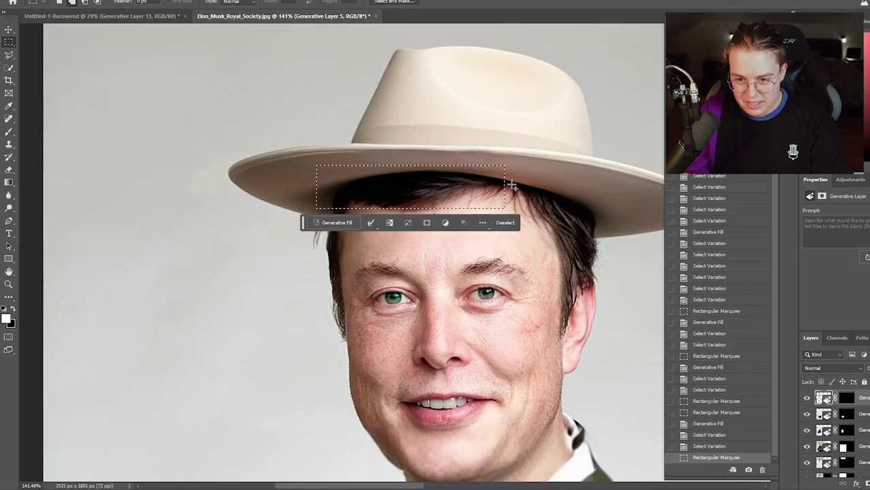
- Enlarge the selection over the hair under the brim, then snip the finished side-by-side image
drag(317, 170, 573, 224)
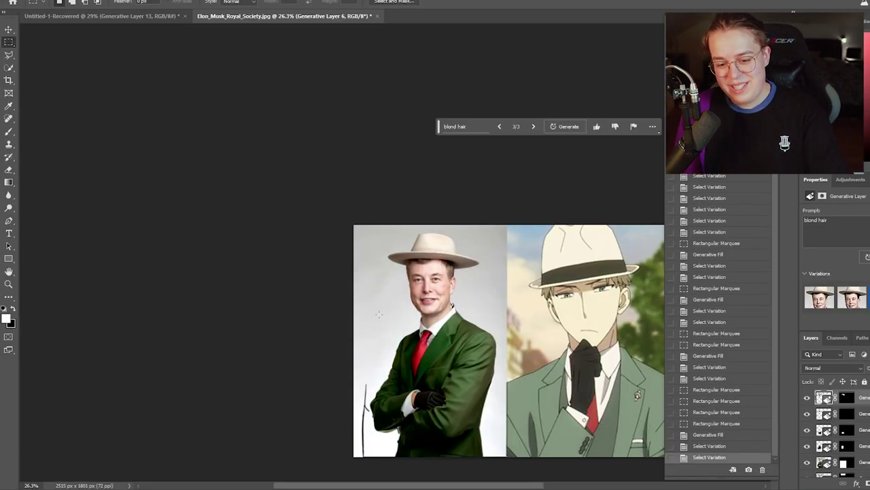
scroll(379, 314, down, 3)
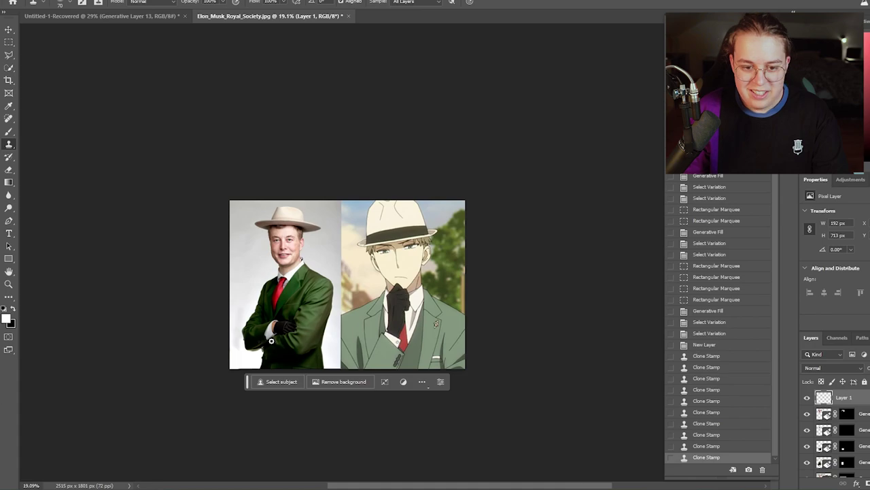
key(v)
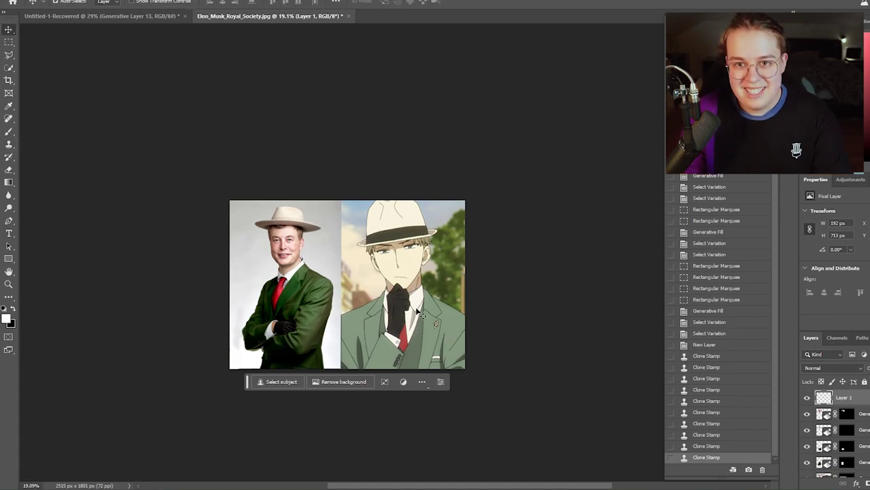
key(super+shift+s)
drag(232, 201, 464, 368)
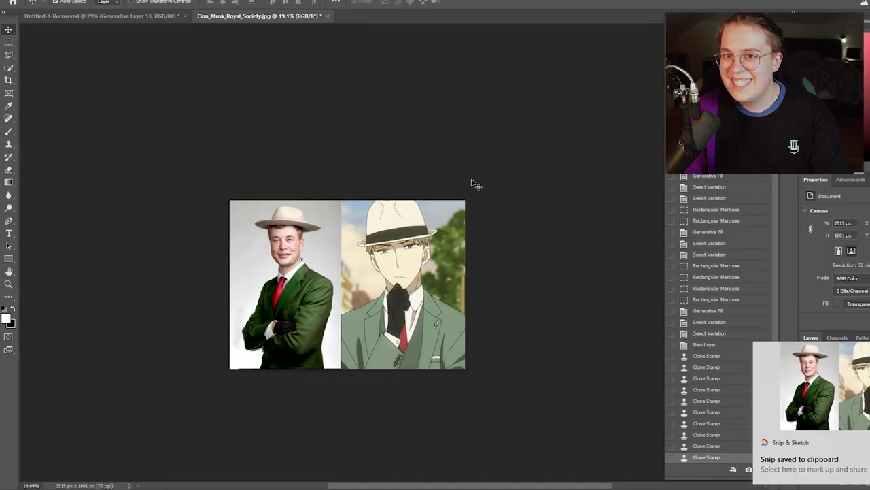
- Create a new document from the Clipboard preset with an adjusted width
right_click(361, 18)
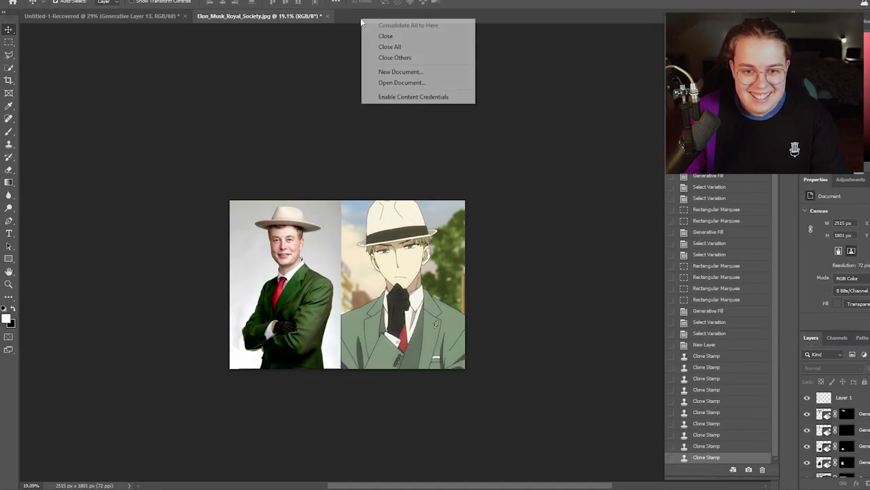
click(400, 74)
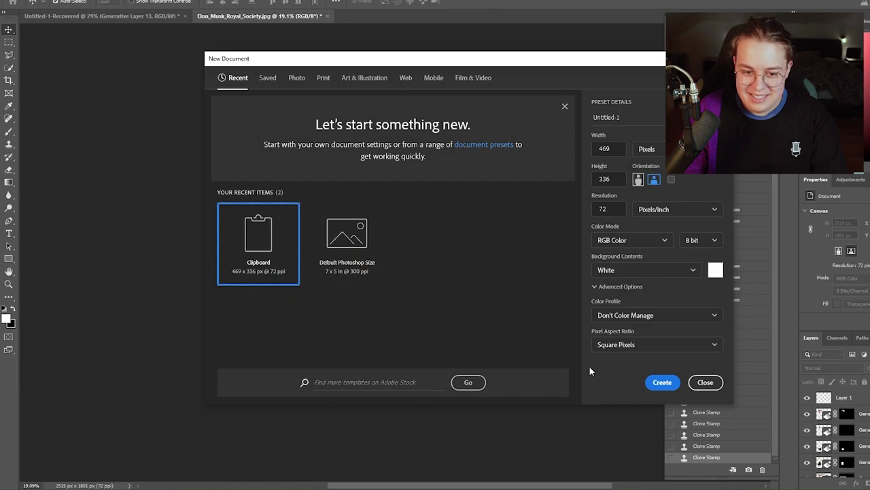
click(621, 150)
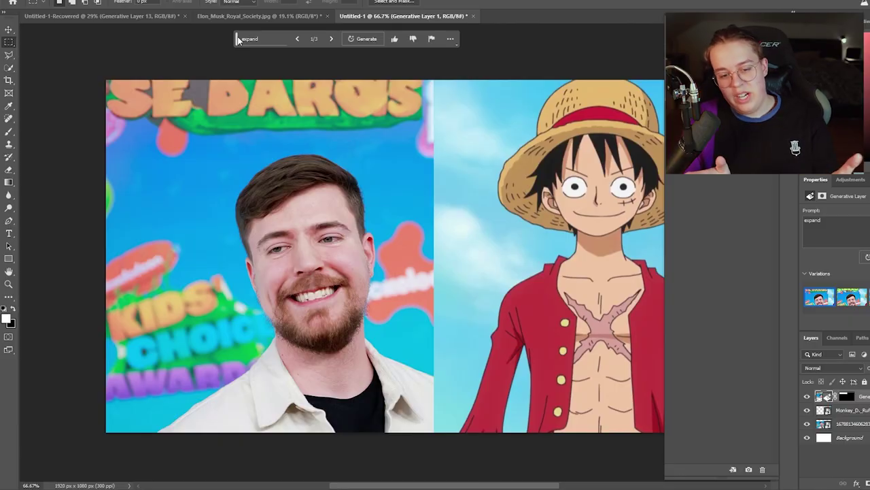
- Marquee a rectangle above the bearded man's head and run Generative Fill on it
drag(356, 146, 229, 161)
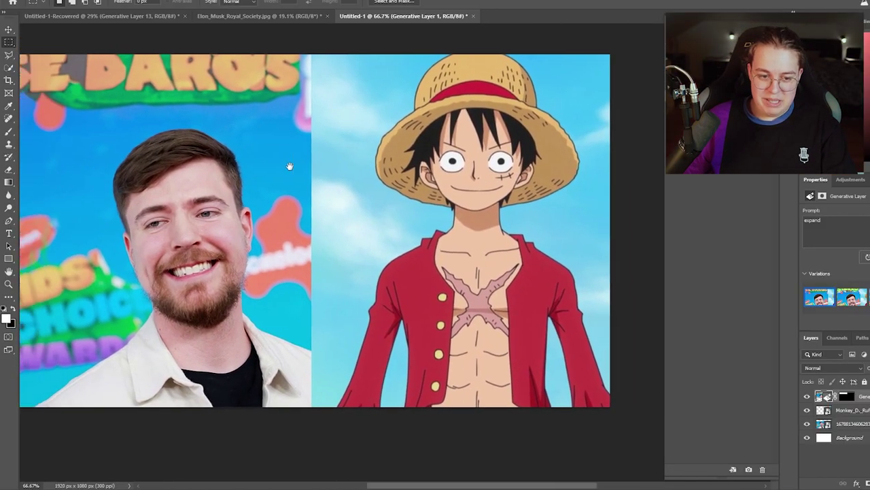
scroll(537, 163, up, 5)
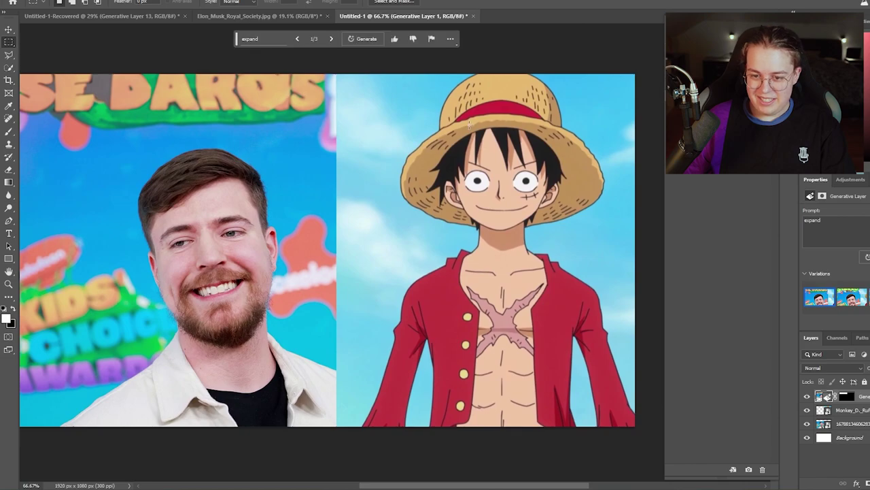
scroll(539, 168, down, 6)
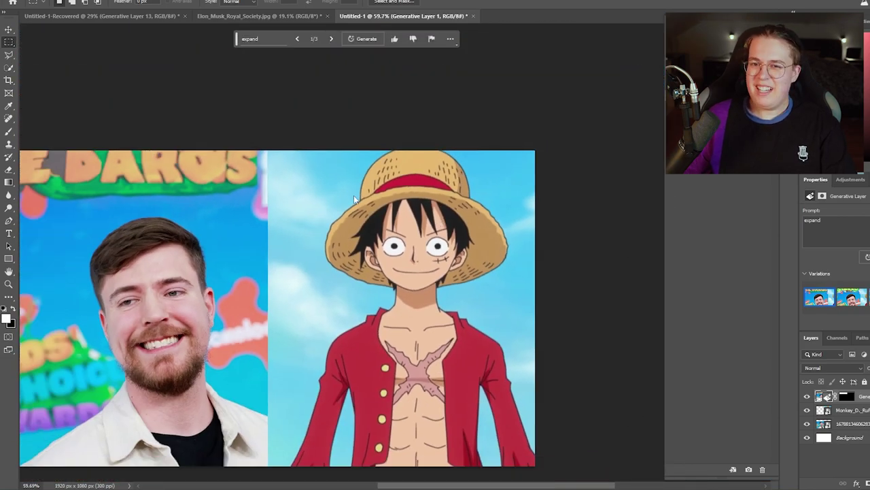
drag(407, 243, 535, 231)
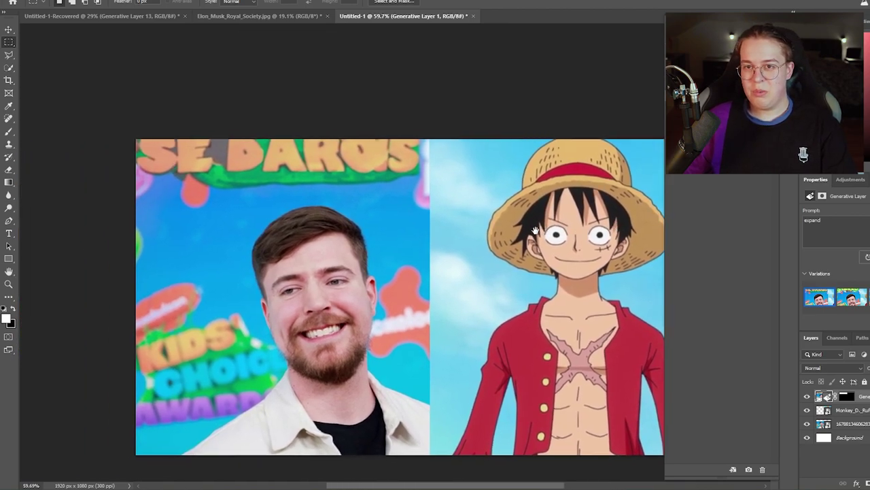
drag(295, 210, 379, 234)
mouse_move(400, 255)
mouse_down()
mouse_move(408, 250)
mouse_move(369, 204)
mouse_move(366, 218)
mouse_move(393, 266)
mouse_up()
key(Return)
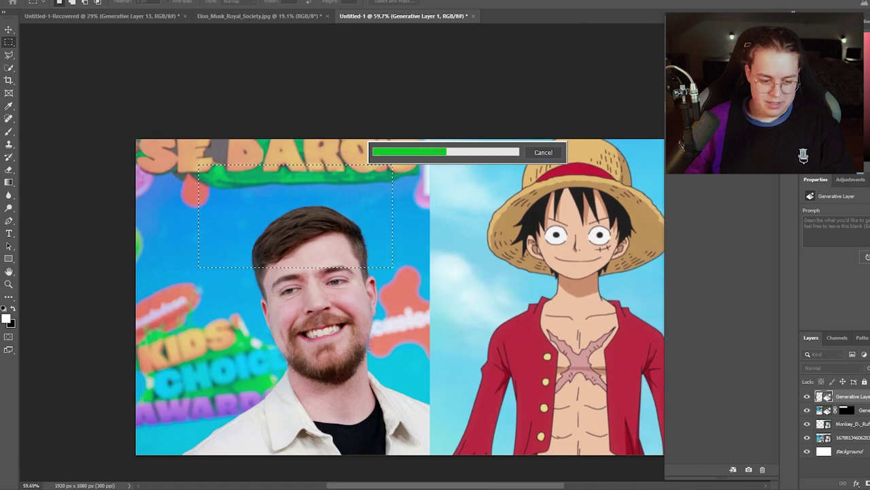
- Search Google Images for 'strawhat mr beast' and preview two straw hat photos
click(156, 451)
click(192, 28)
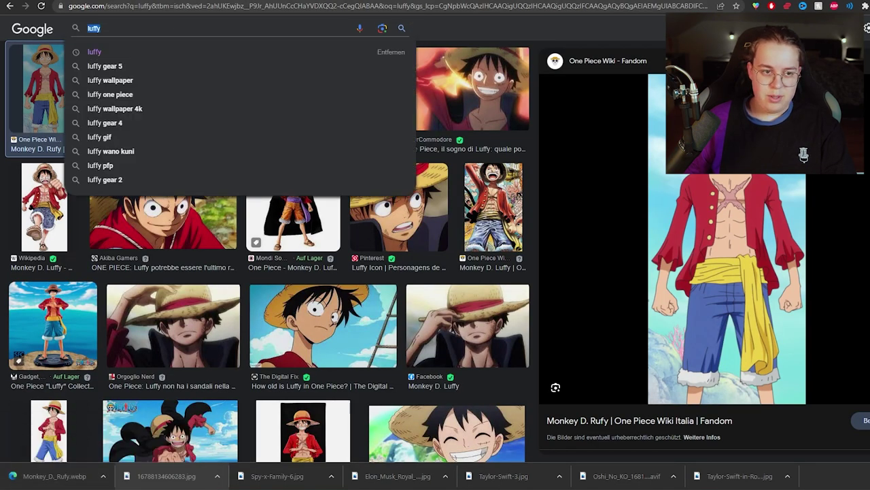
key(BackSpace)
key(BackSpace)
key(BackSpace)
key(BackSpace)
key(BackSpace)
text(strawha)
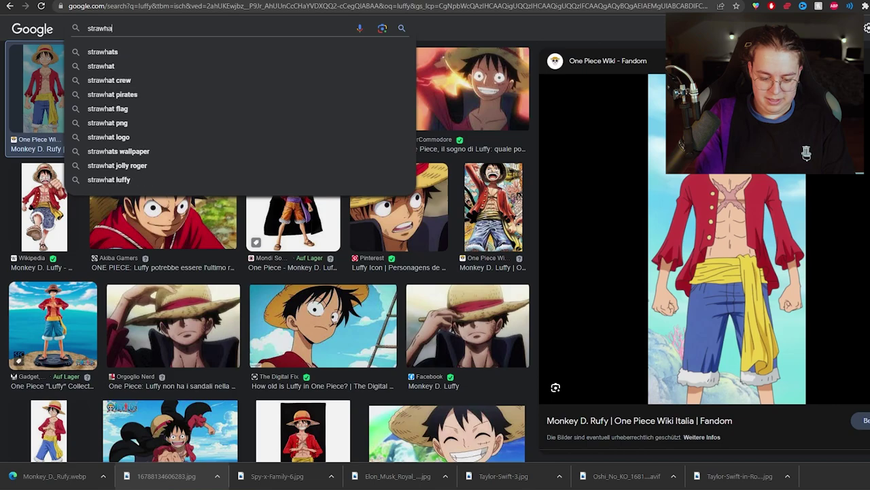
text(t mr beast)
key(Return)
click(449, 207)
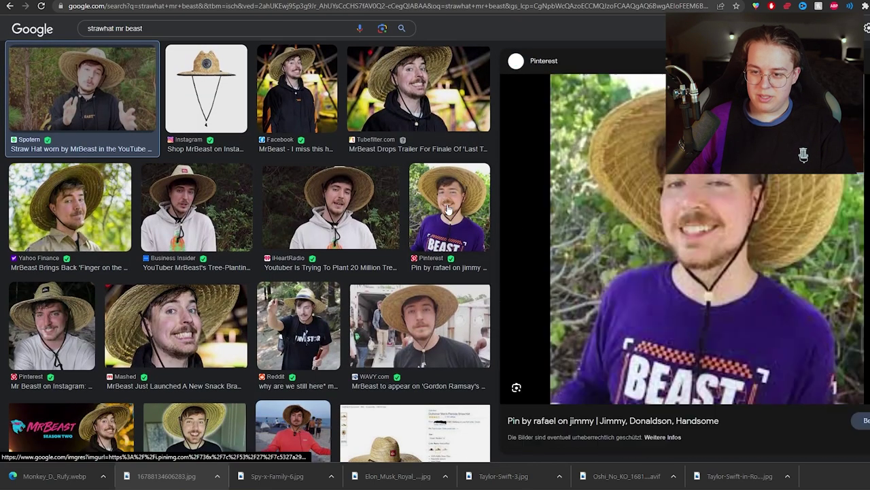
click(410, 348)
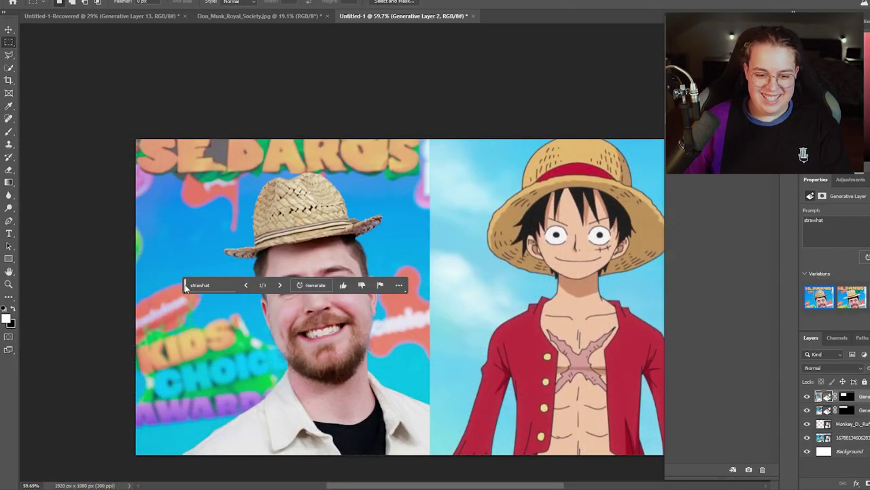
- Move the fill prompt bar off the image and choose the straw hat variation with a purple band
drag(185, 285, 338, 117)
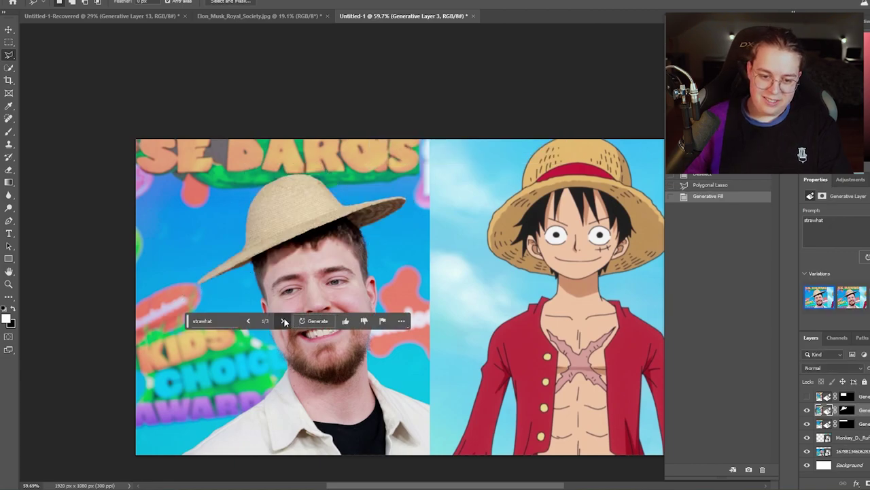
click(284, 321)
click(284, 320)
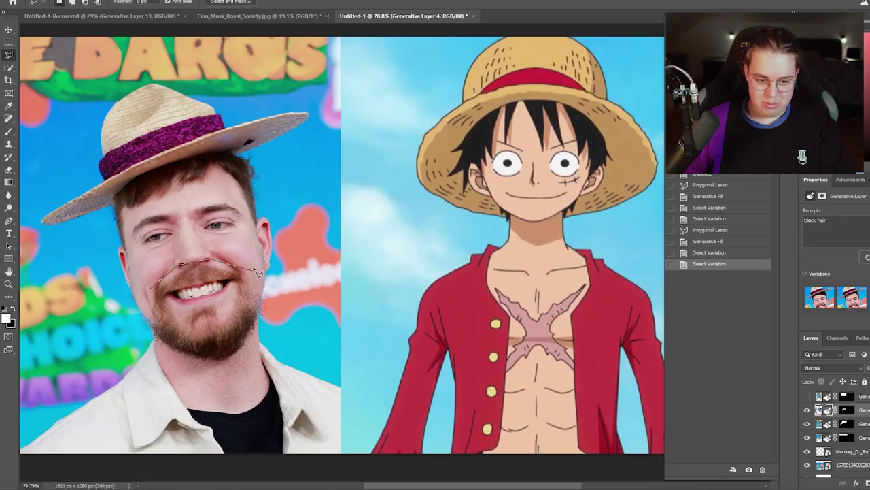
- Close the beard outline, generate a 'beardless chin' fill, and pick a clean-shaven variation
click(155, 294)
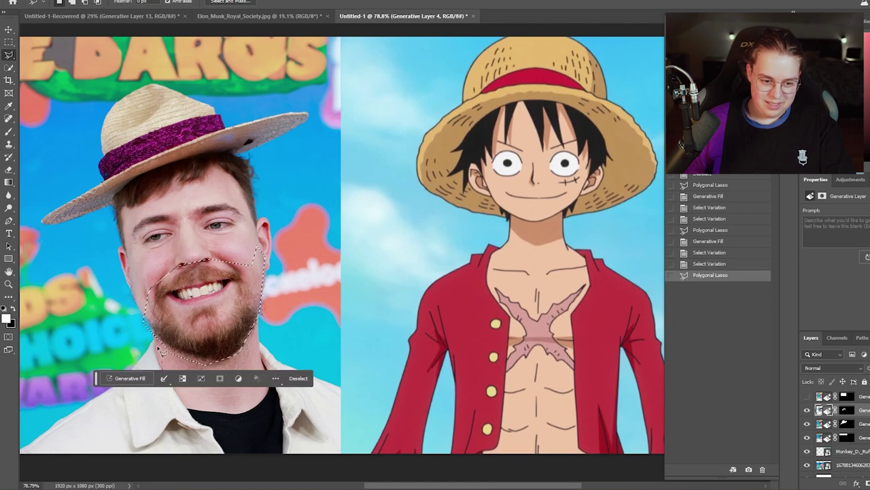
click(130, 378)
text(bear)
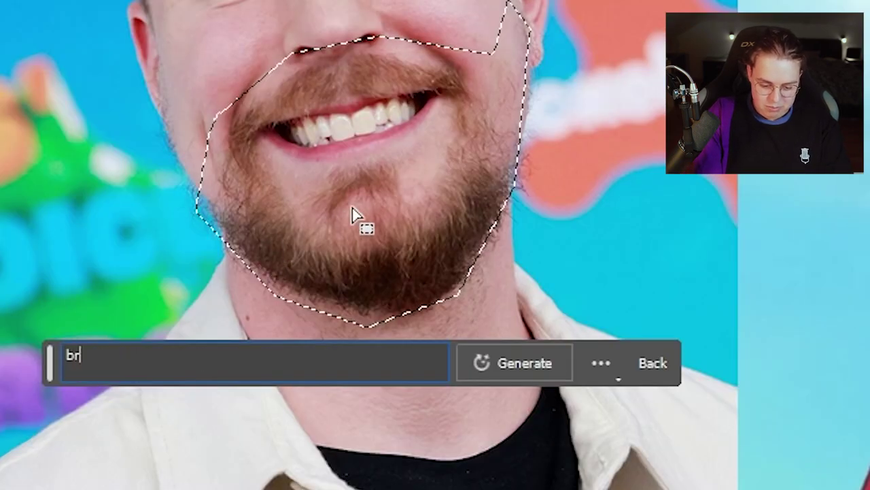
key(BackSpace)
text(eardless chin)
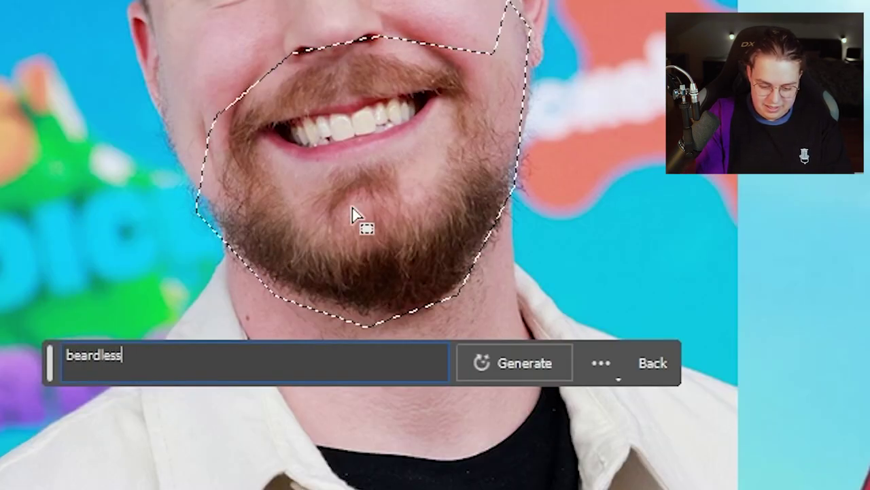
key(Return)
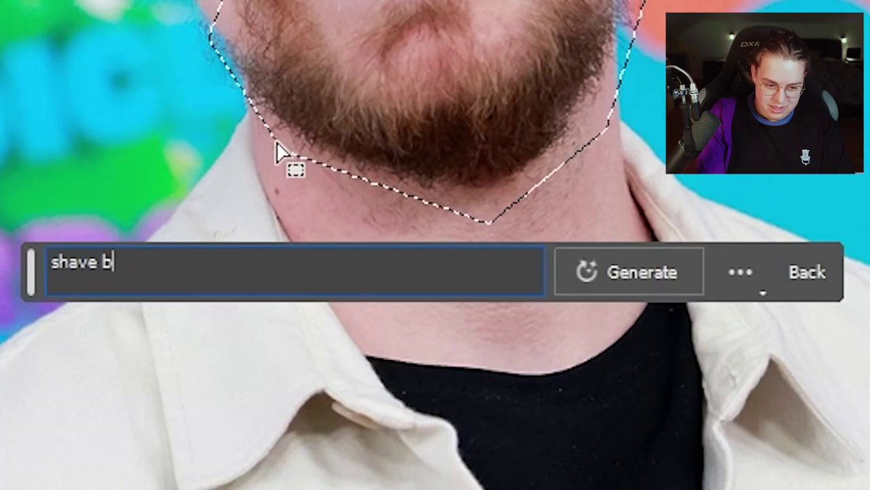
key(BackSpace)
key(Return)
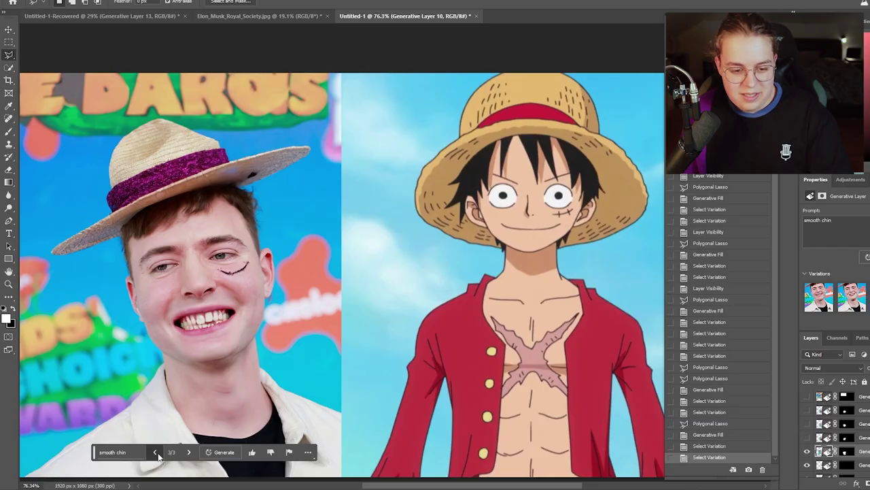
click(161, 454)
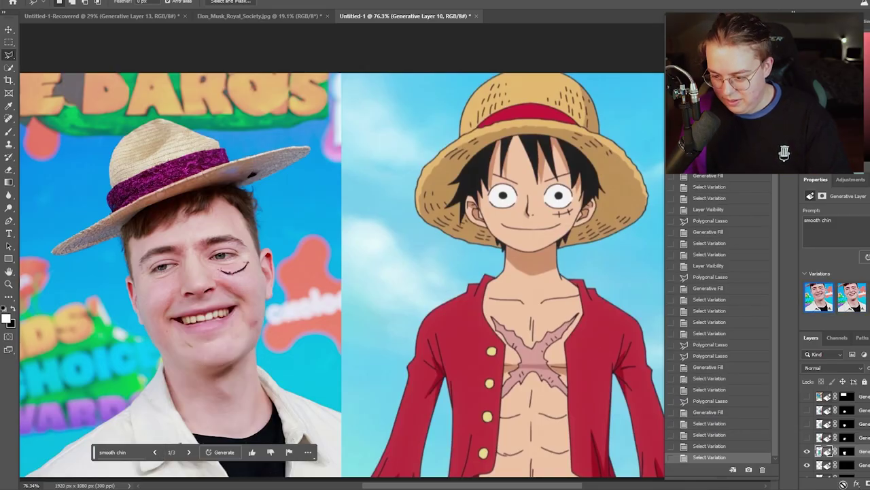
- Paint black on the generated layer's mask to restore the original teeth and blend around the mouth
click(846, 451)
key(v)
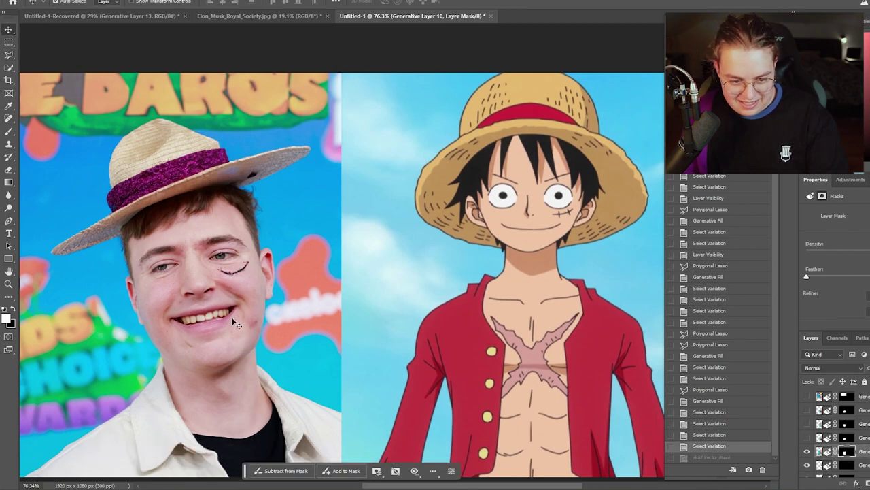
key(b)
scroll(231, 325, up, 3)
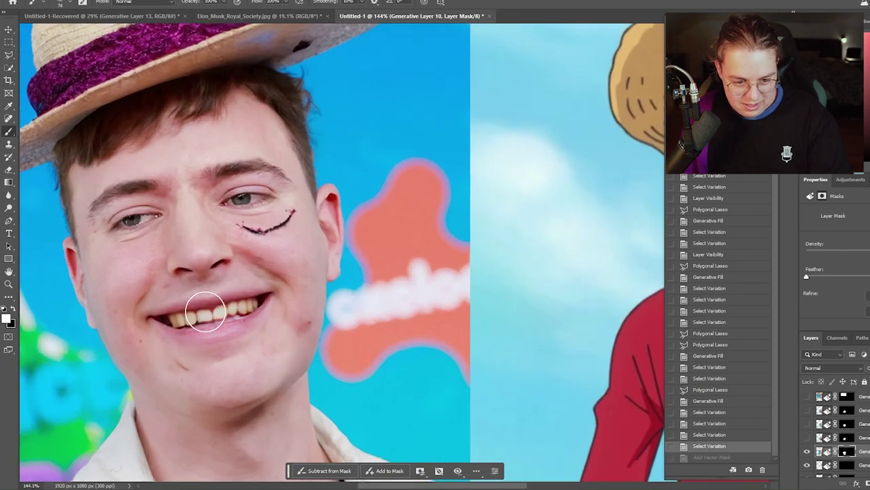
mouse_move(204, 313)
mouse_down()
mouse_move(250, 300)
mouse_move(261, 305)
mouse_move(229, 333)
mouse_move(170, 320)
mouse_up()
scroll(221, 269, down, 3)
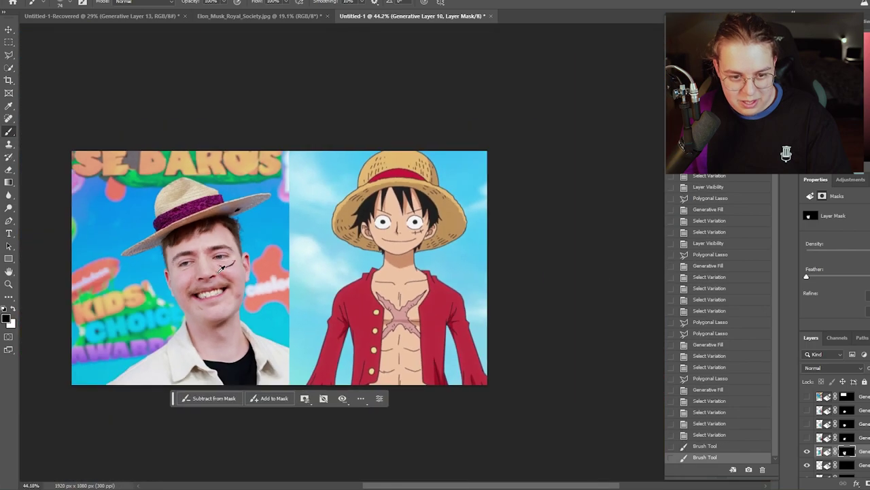
scroll(240, 228, up, 2)
scroll(320, 340, down, 2)
drag(309, 347, 335, 344)
drag(329, 333, 340, 327)
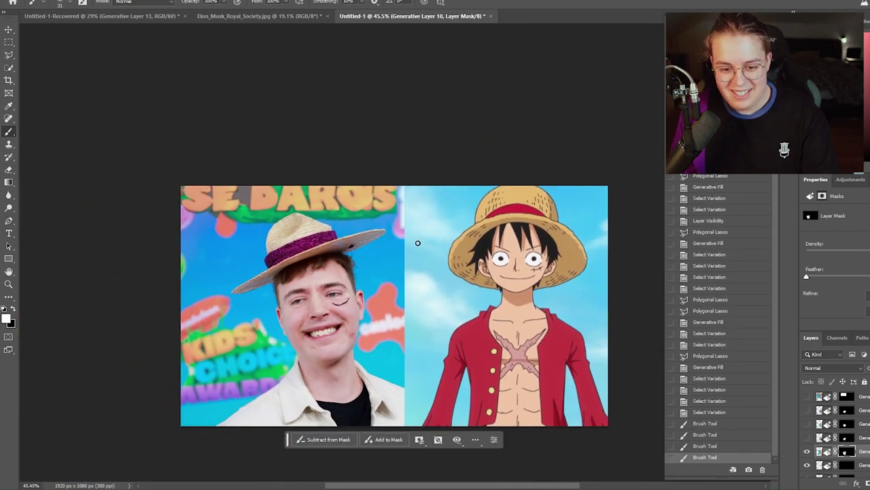
scroll(391, 298, up, 2)
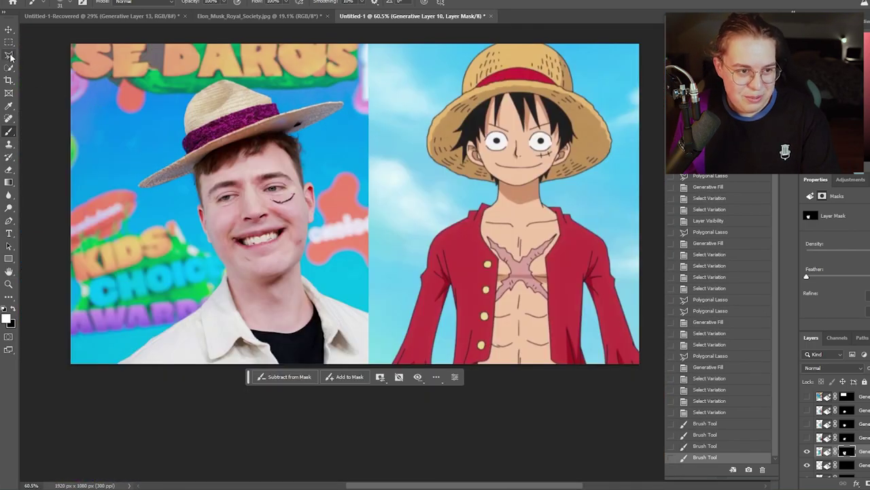
- Outline the man's shirt and enter a 'long sleeved shirt' Generative Fill prompt
click(8, 55)
click(95, 381)
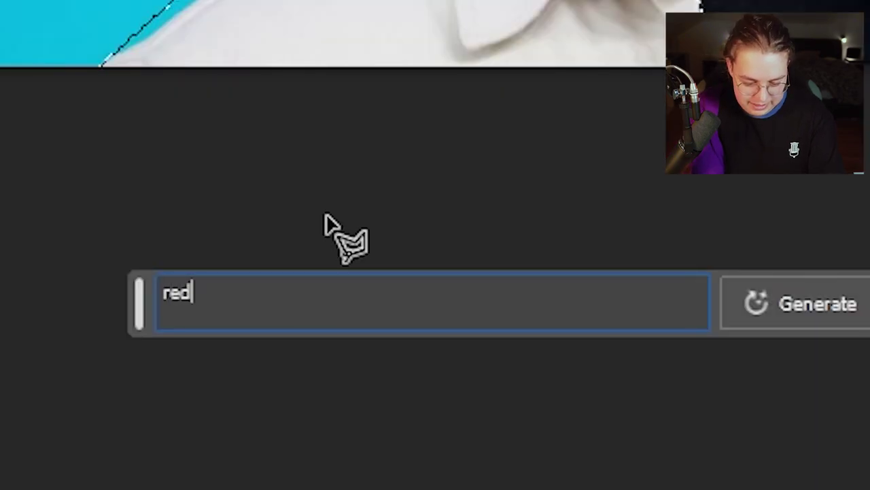
text(long slee)
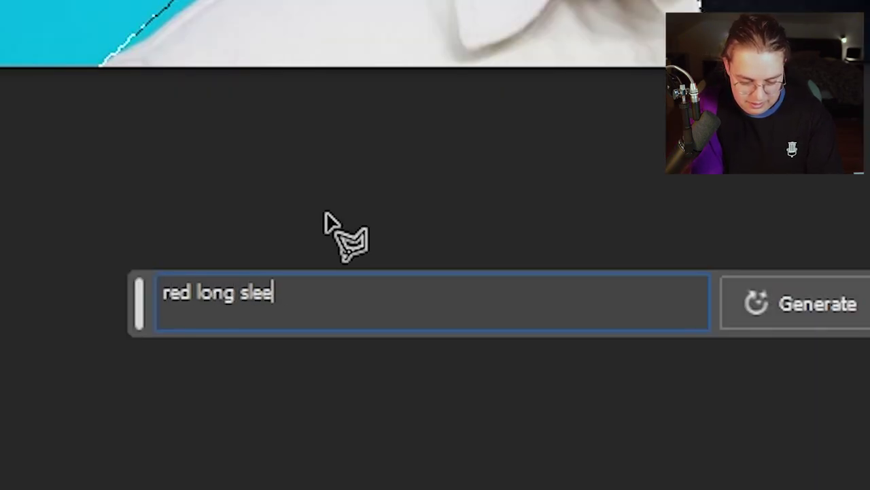
text(ved sh)
text(ir)
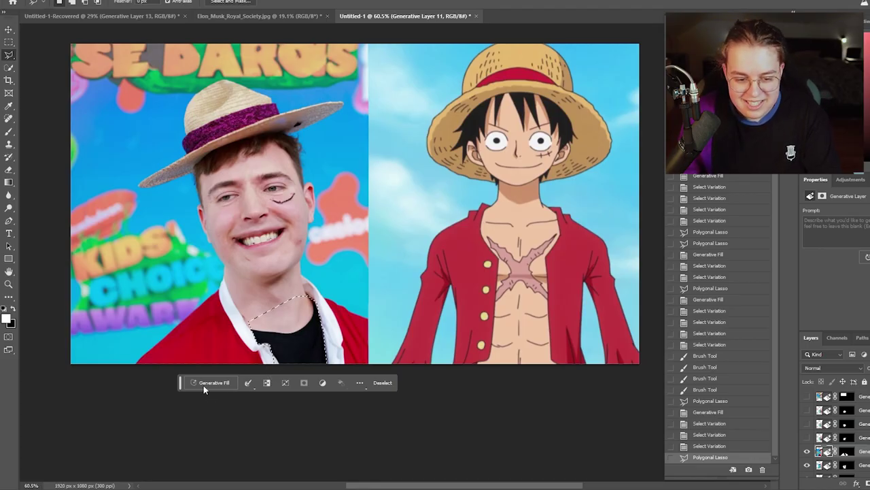
click(211, 383)
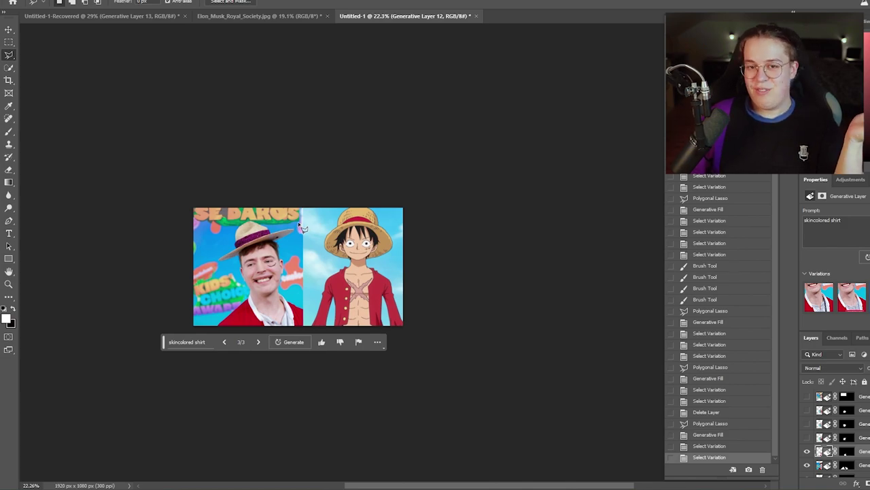
- Switch to the Untitled-1-Recovered idol comparison document
scroll(268, 261, up, 5)
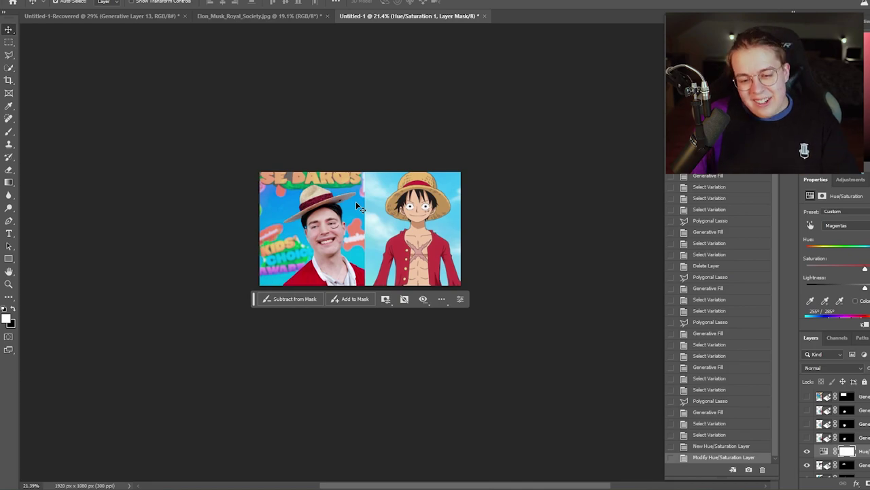
click(109, 15)
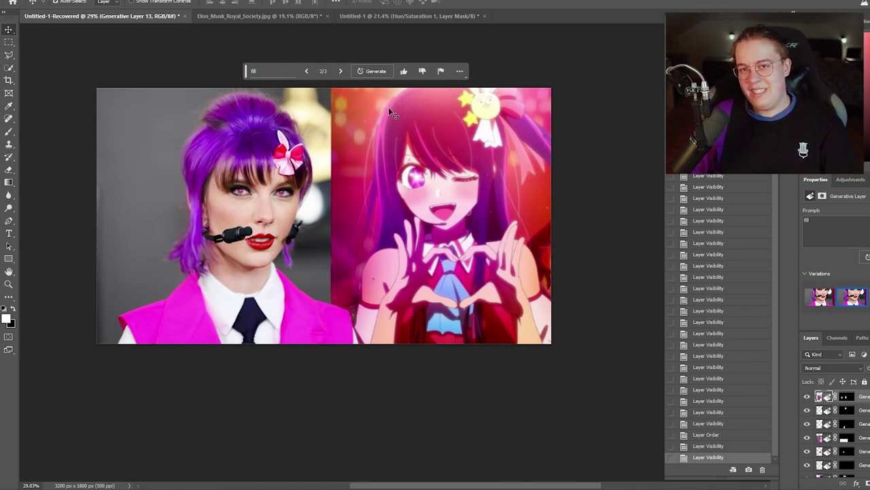
- Pass through the straw hat document to the Elon_Musk_Royal_Society.jpg green-suit comparison
click(416, 16)
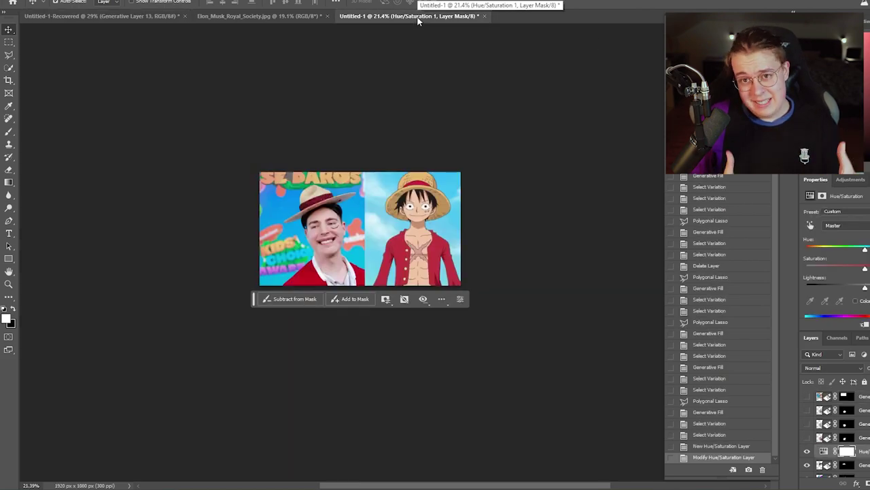
click(246, 18)
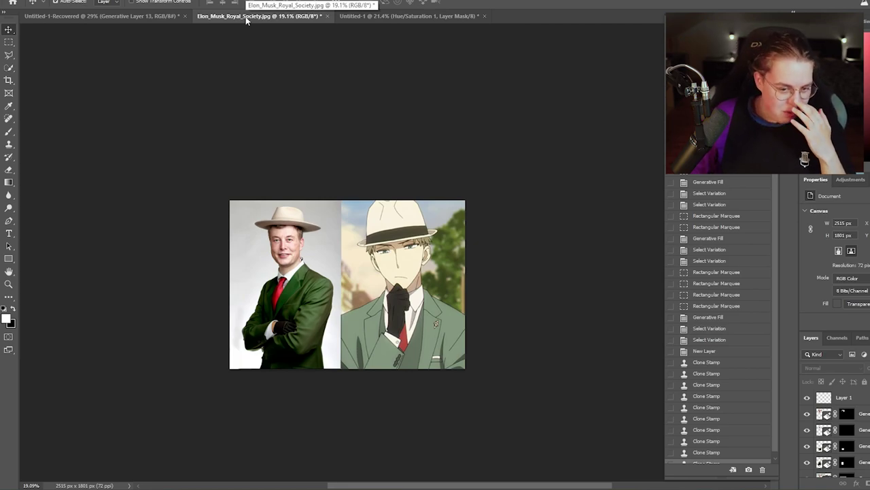